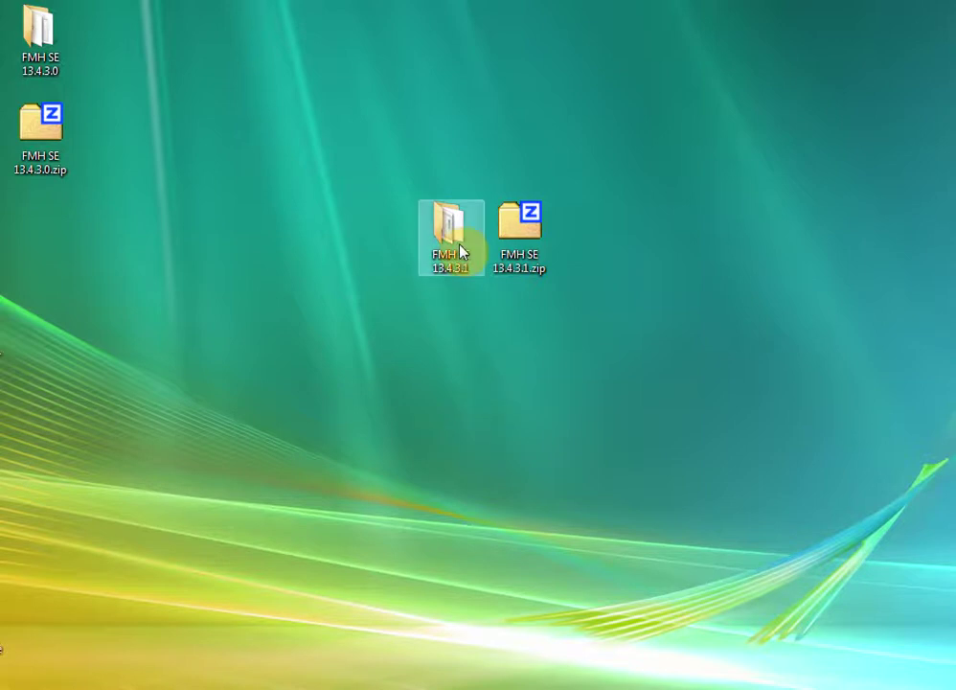
Spread the FMH SE 13.4.3.1 folder and its zip archive apart on the desktop.
{"action": "left_click_drag", "start_coordinate": [454, 242], "coordinate": [317, 239]}
{"action": "left_click_drag", "start_coordinate": [517, 251], "coordinate": [445, 249]}
{"action": "left_click_drag", "start_coordinate": [320, 244], "coordinate": [580, 273]}
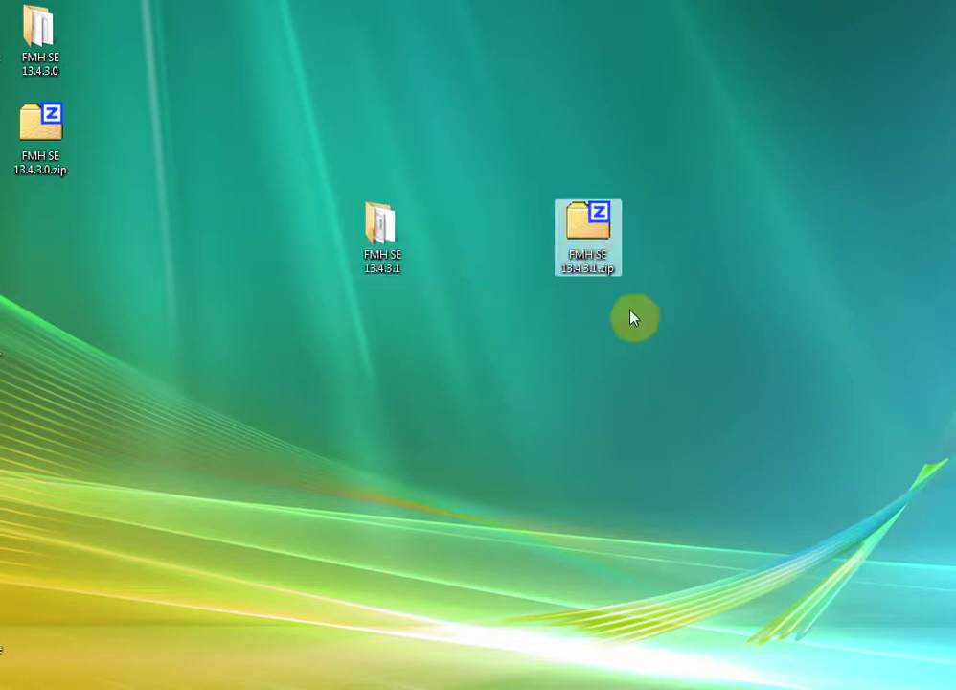
Look at the contents of the FMH SE 13.4.3.1.zip archive and close it again.
{"action": "double_click", "coordinate": [581, 228]}
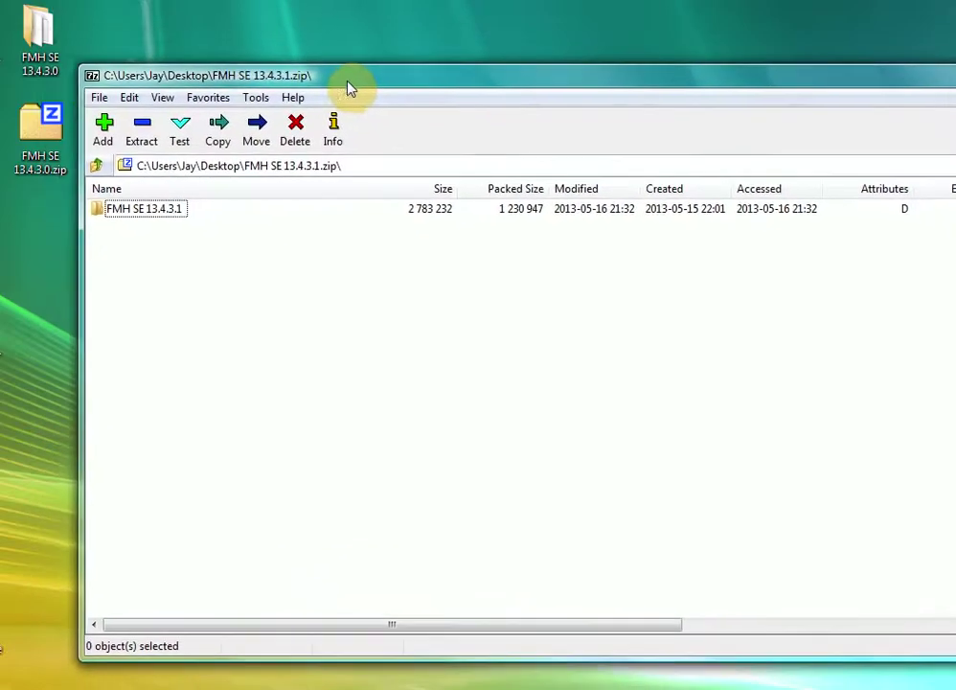
{"action": "left_click_drag", "start_coordinate": [114, 75], "coordinate": [474, 132]}
{"action": "left_click_drag", "start_coordinate": [613, 133], "coordinate": [598, 122]}
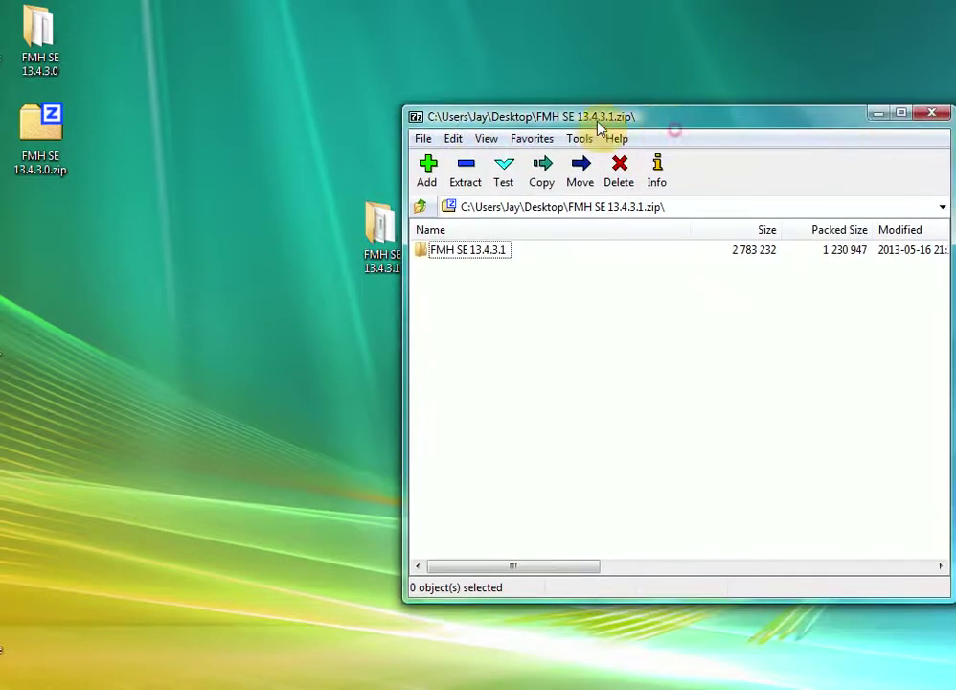
{"action": "left_click", "coordinate": [937, 116]}
Launch FMSaveEditor.exe from the extracted FMH SE 13.4.3.1 folder.
{"action": "double_click", "coordinate": [386, 244]}
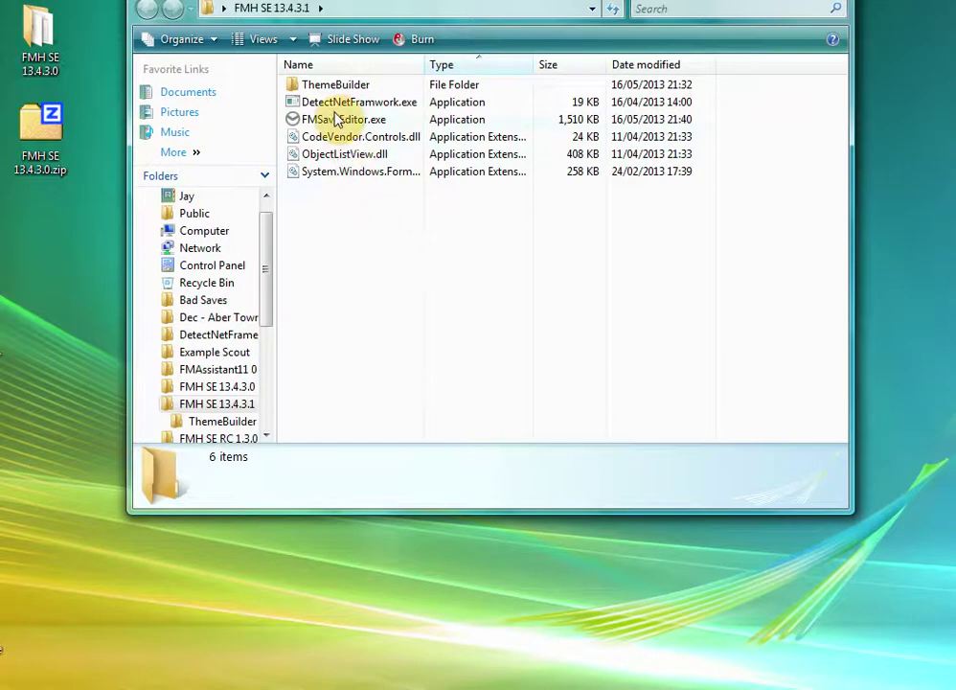
{"action": "left_click", "coordinate": [362, 127]}
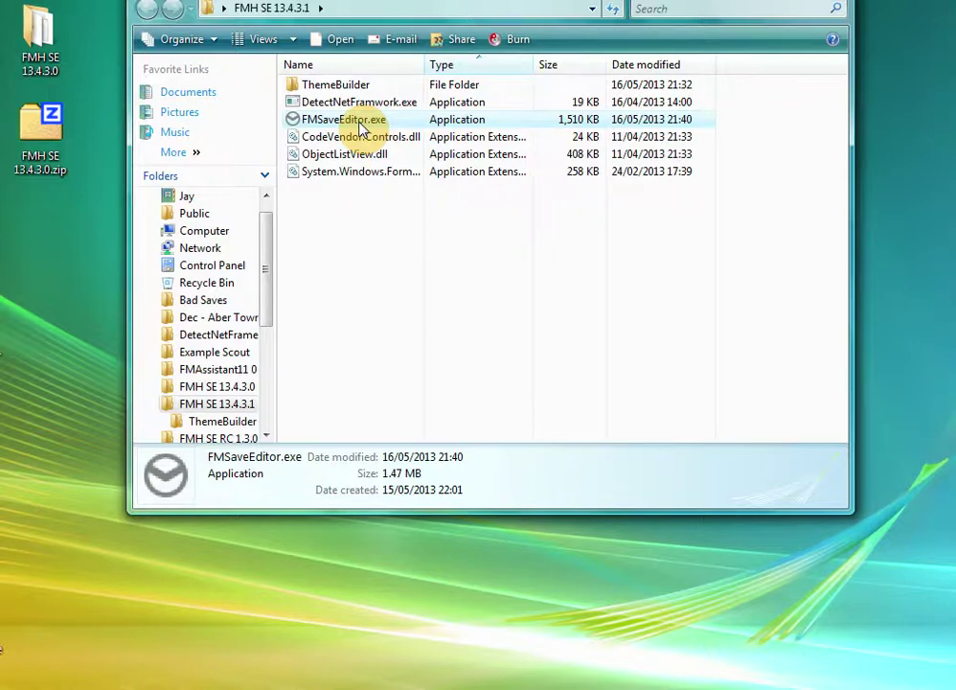
{"action": "double_click", "coordinate": [359, 122]}
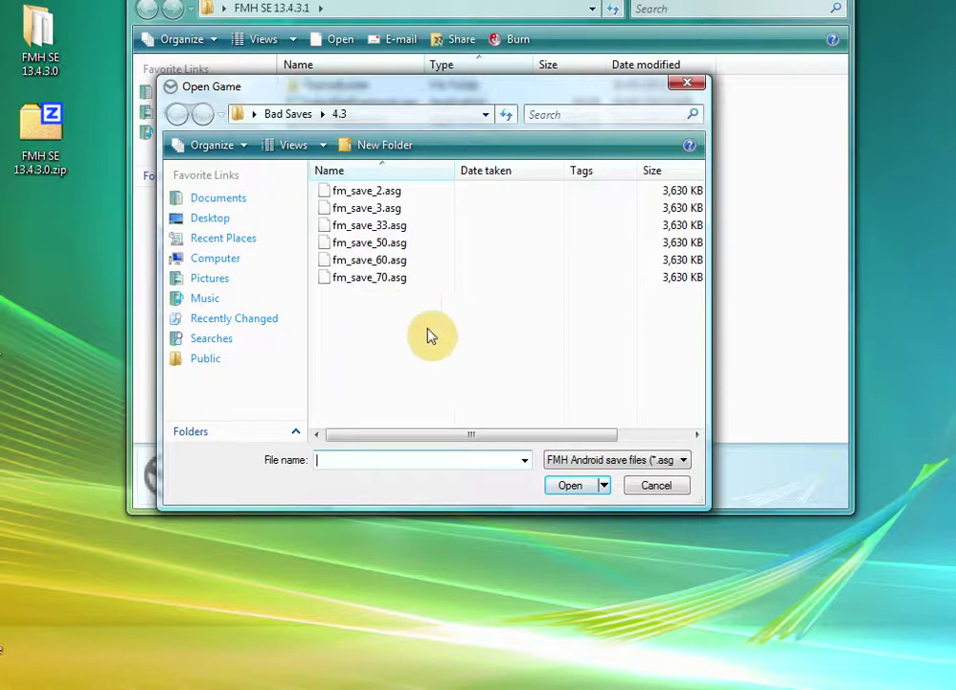
Load the save game fm_save_70.asg and dismiss the message naming its manager and team.
{"action": "left_click", "coordinate": [356, 285]}
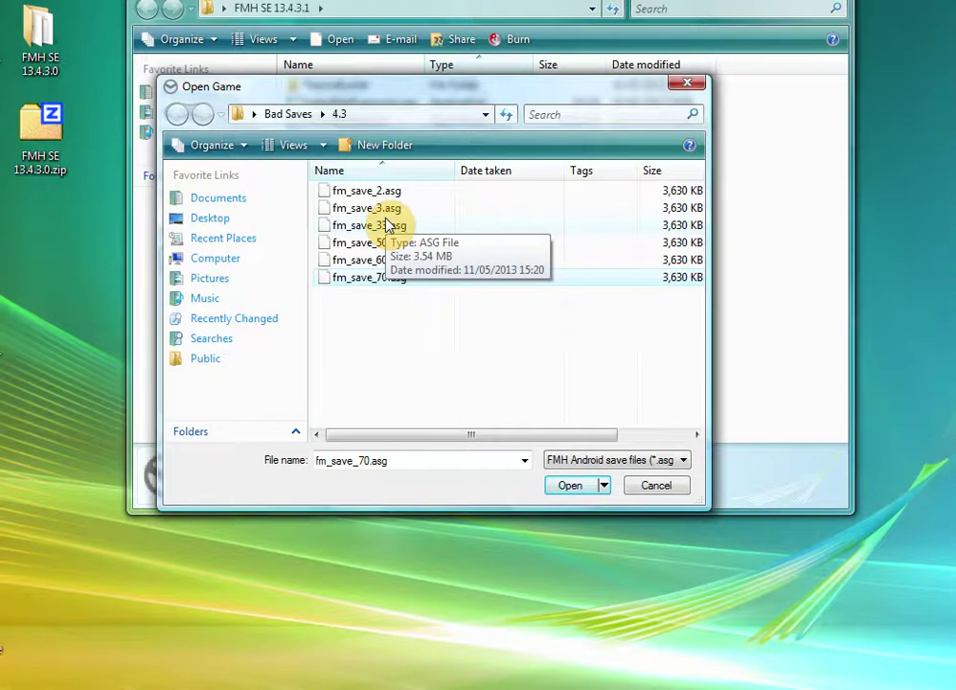
{"action": "left_click", "coordinate": [436, 346]}
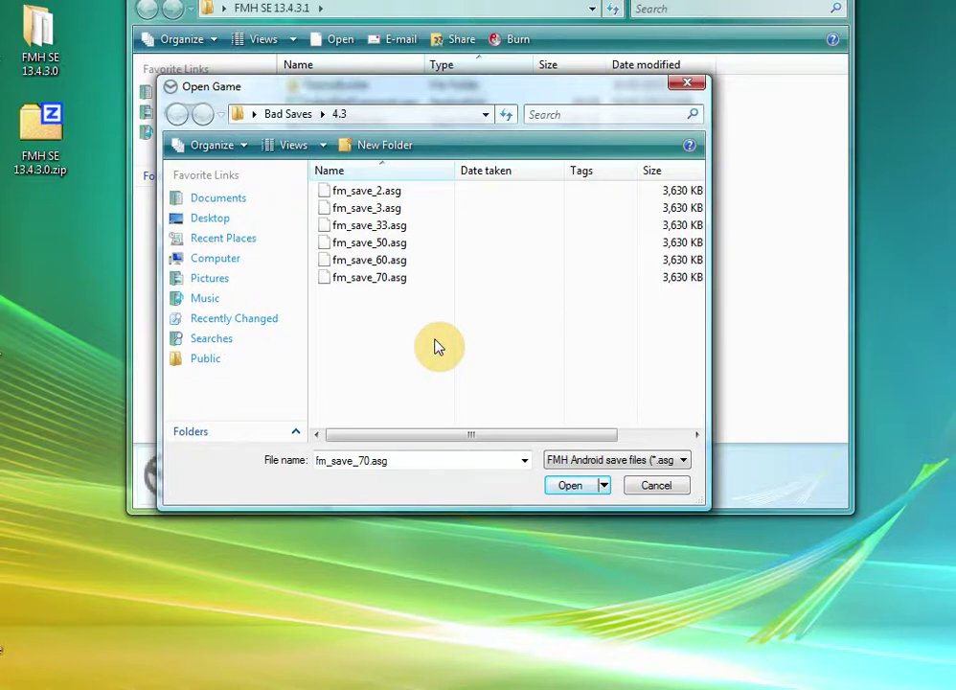
{"action": "double_click", "coordinate": [379, 277]}
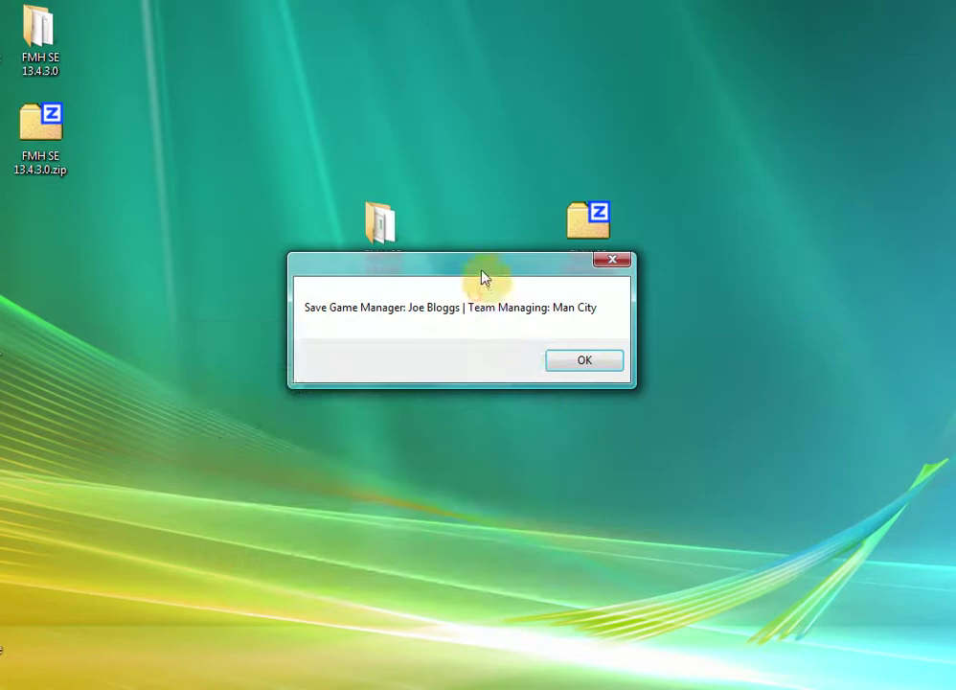
{"action": "left_click_drag", "start_coordinate": [482, 276], "coordinate": [489, 229]}
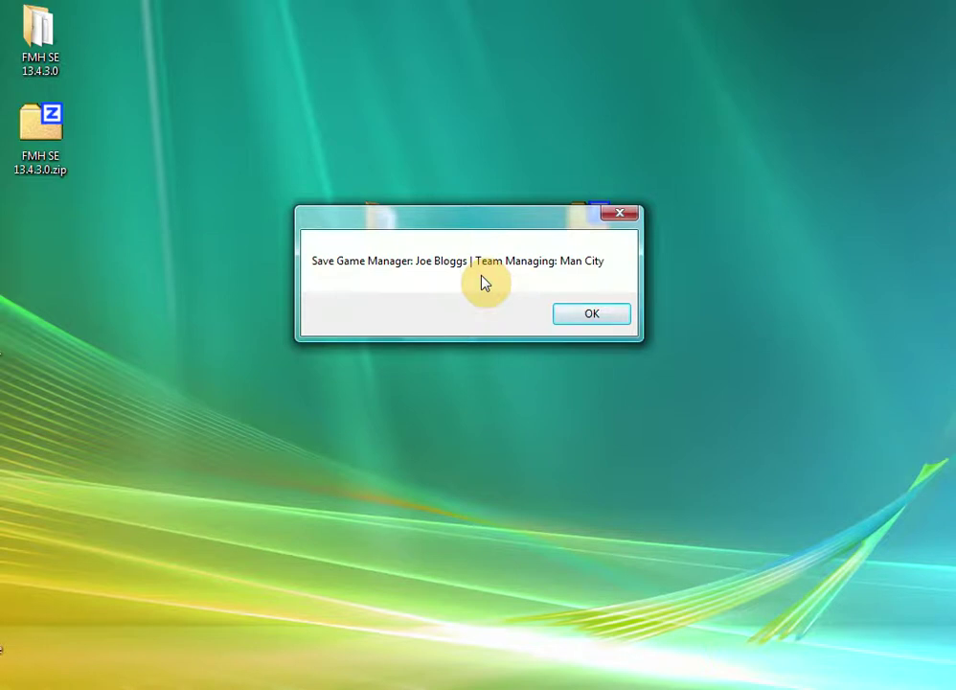
{"action": "left_click", "coordinate": [590, 312]}
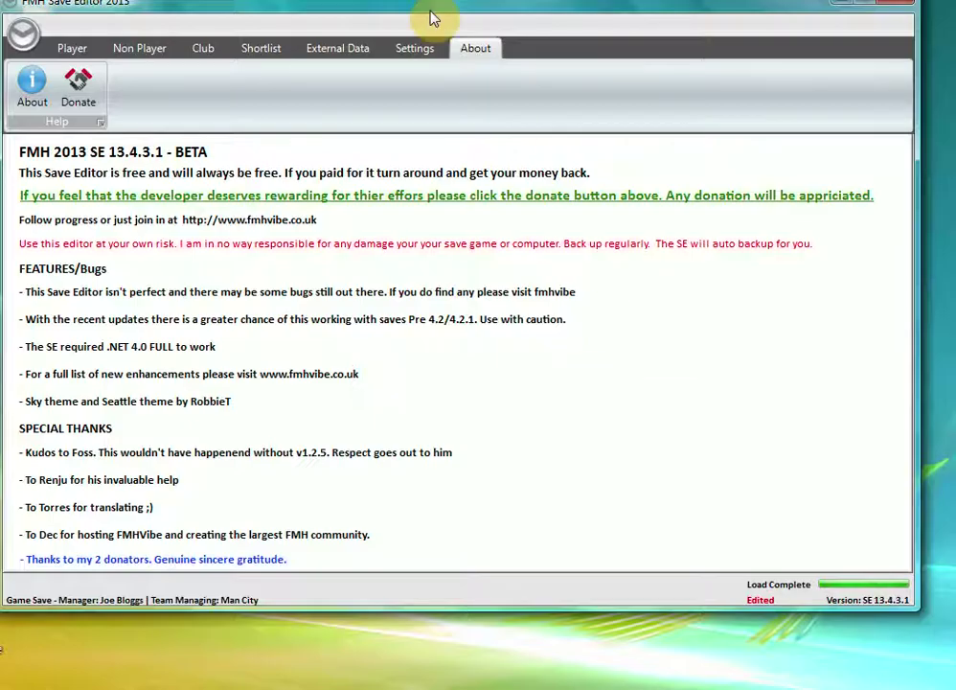
{"action": "left_click_drag", "start_coordinate": [429, 17], "coordinate": [456, 61]}
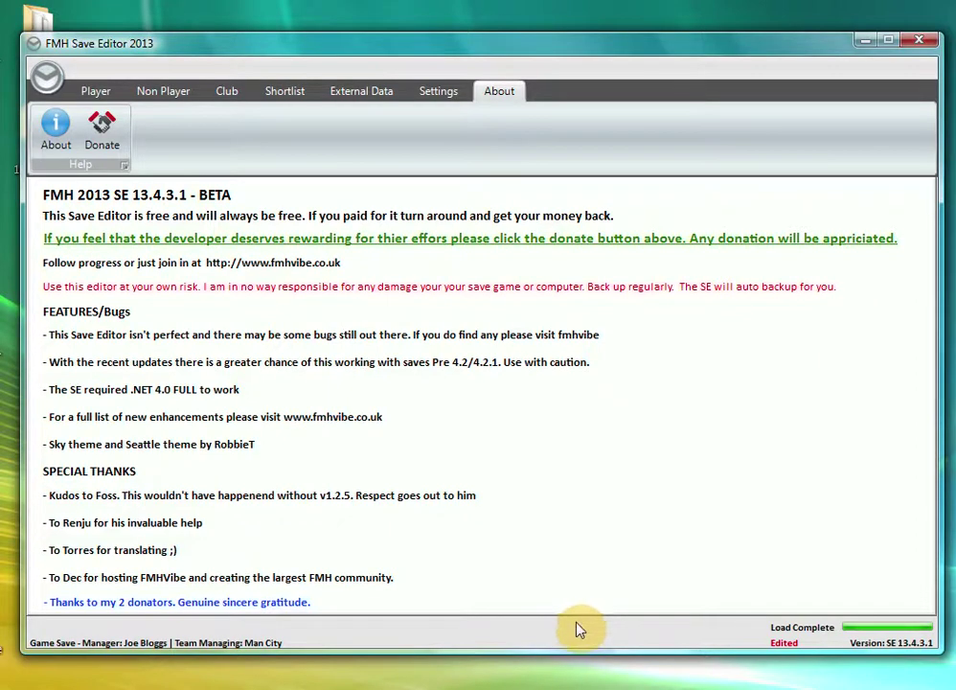
Filter the player list by nation spain and an age range of 17 to 21.
{"action": "left_click", "coordinate": [106, 93]}
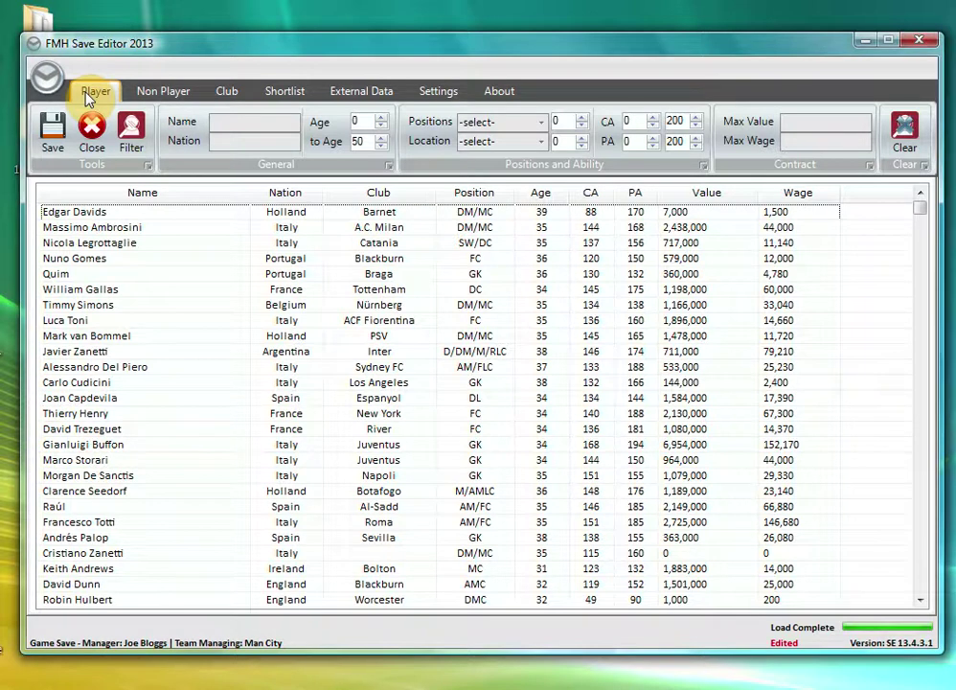
{"action": "left_click", "coordinate": [235, 141]}
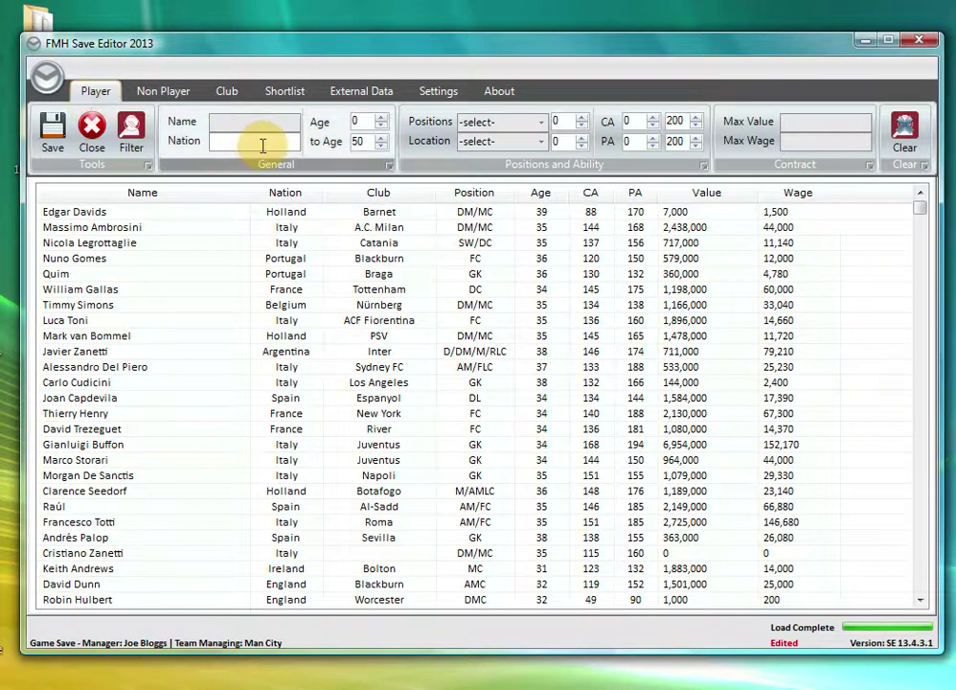
{"action": "type", "text": "spain"}
{"action": "left_click", "coordinate": [347, 141]}
{"action": "key", "text": "ctrl+a"}
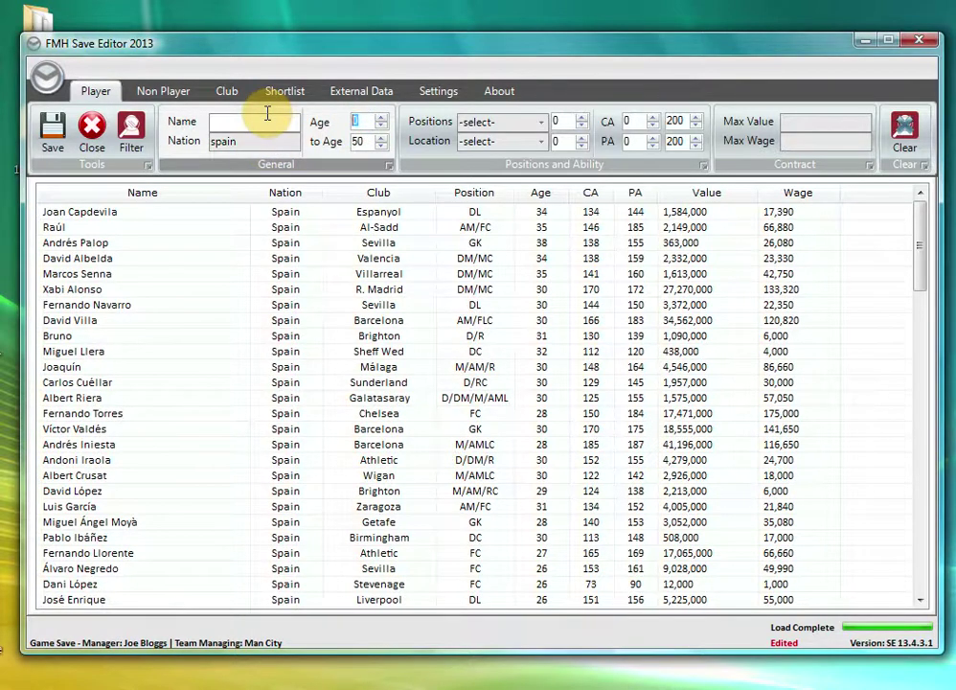
{"action": "type", "text": "17"}
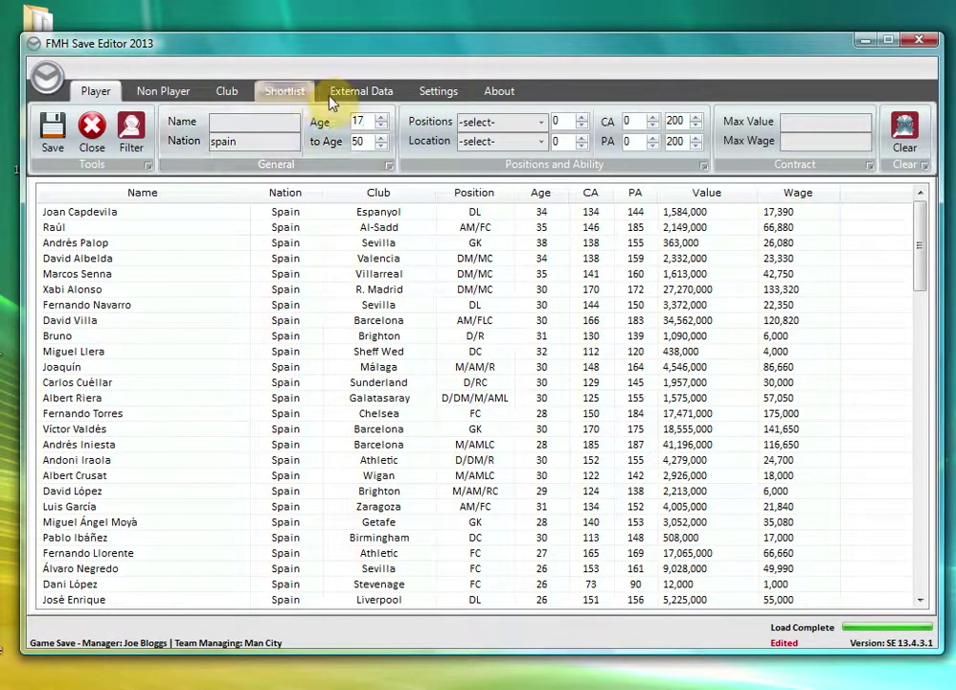
{"action": "left_click", "coordinate": [367, 141]}
{"action": "type", "text": "21"}
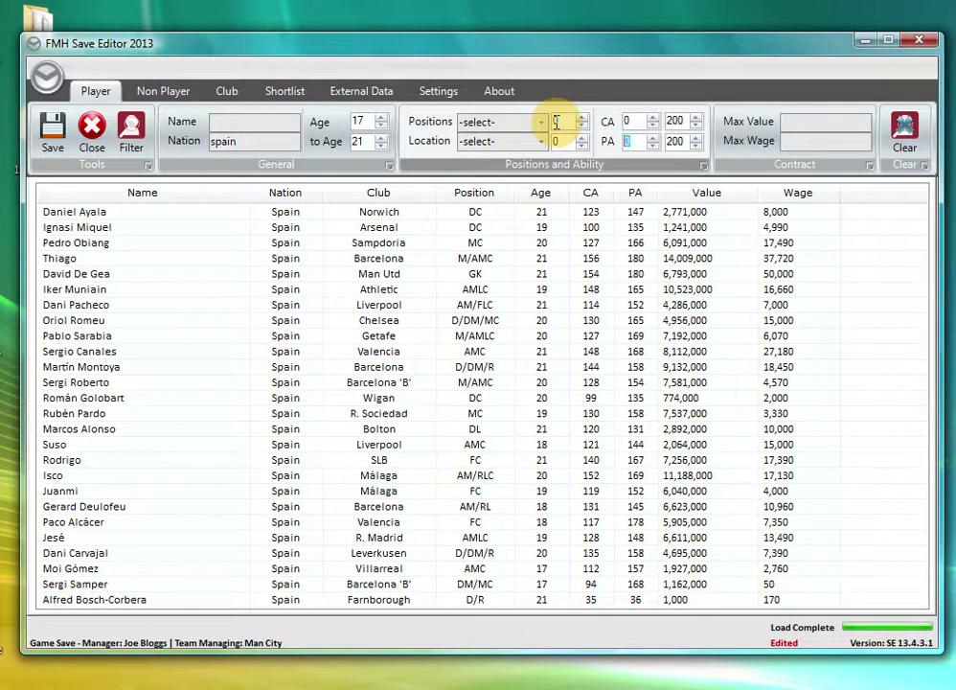
Narrow the player search to a minimum PA of 170 and clear all player filters after viewing the matches.
{"action": "type", "text": "10"}
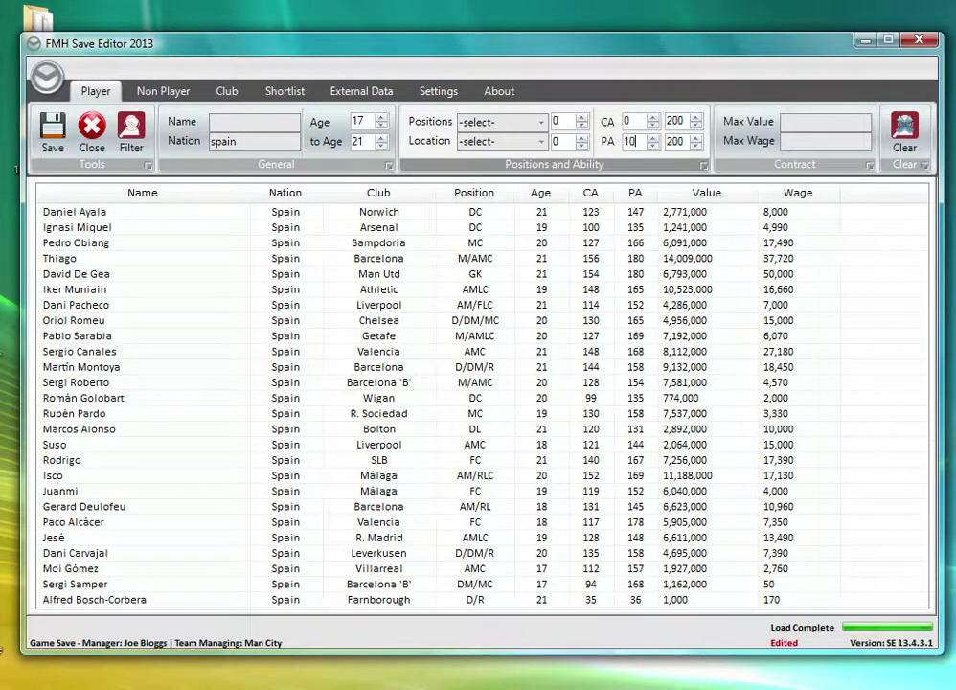
{"action": "key", "text": "BackSpace"}
{"action": "type", "text": "70"}
{"action": "left_click", "coordinate": [557, 122]}
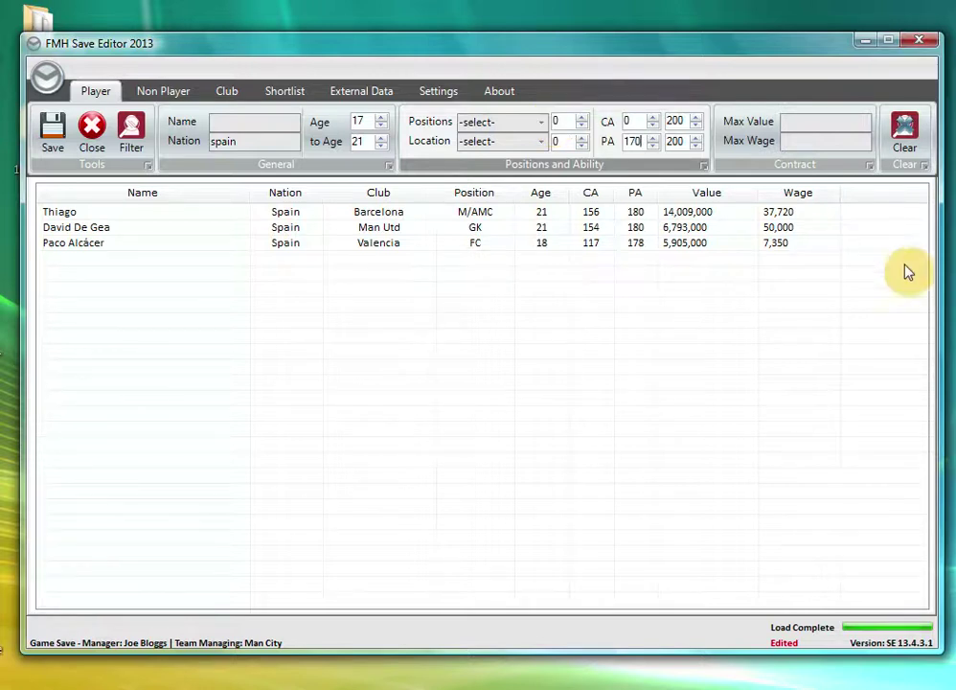
{"action": "left_click", "coordinate": [922, 134]}
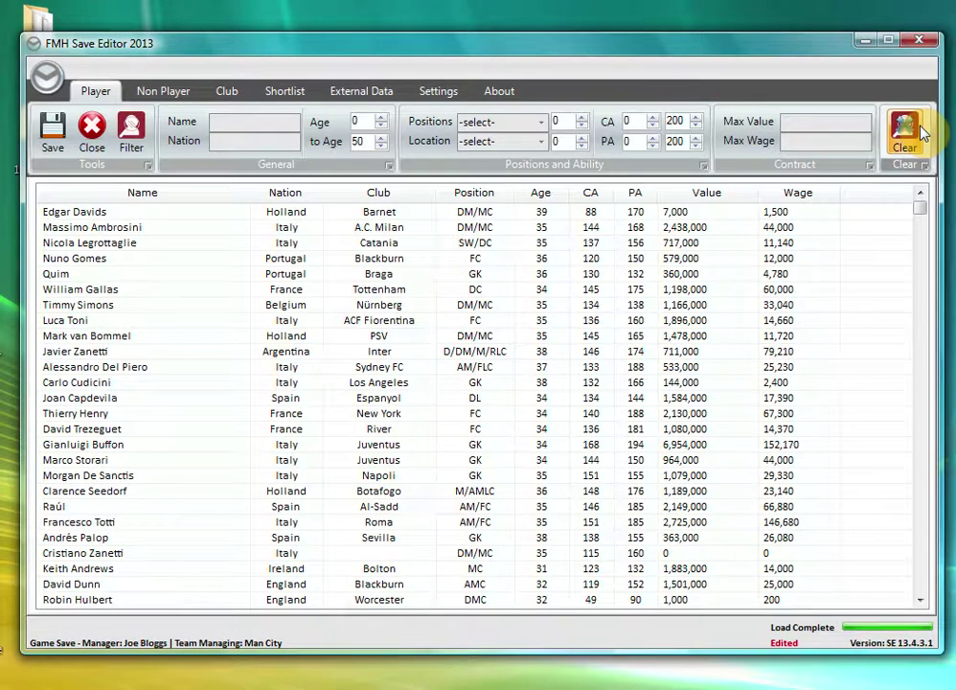
Search the non-player list for clubs matching chel and clear the filter again.
{"action": "left_click", "coordinate": [164, 96]}
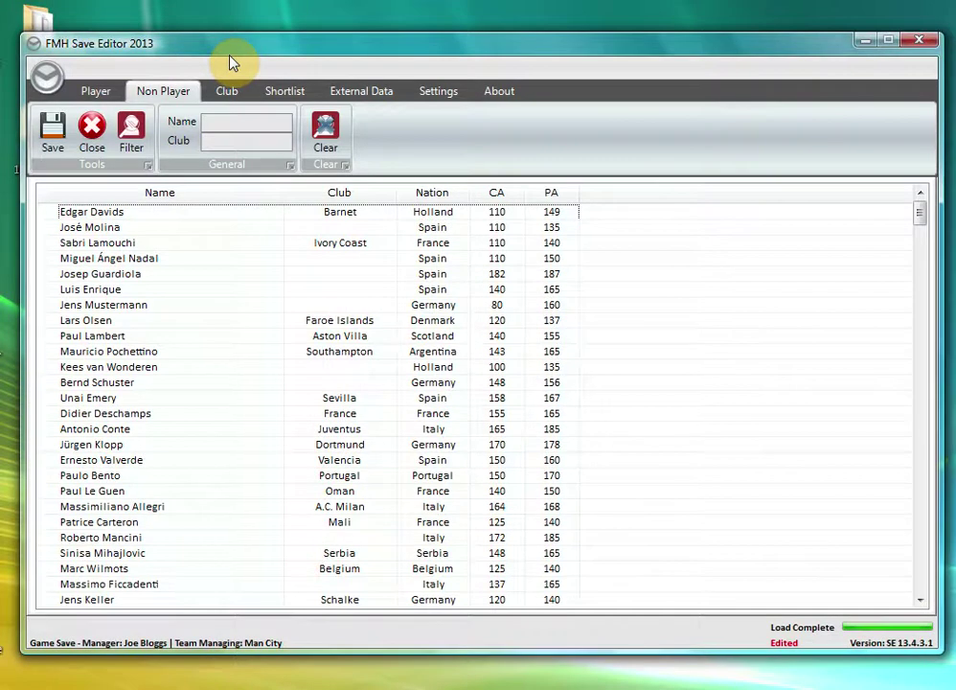
{"action": "left_click", "coordinate": [235, 122]}
{"action": "left_click", "coordinate": [240, 142]}
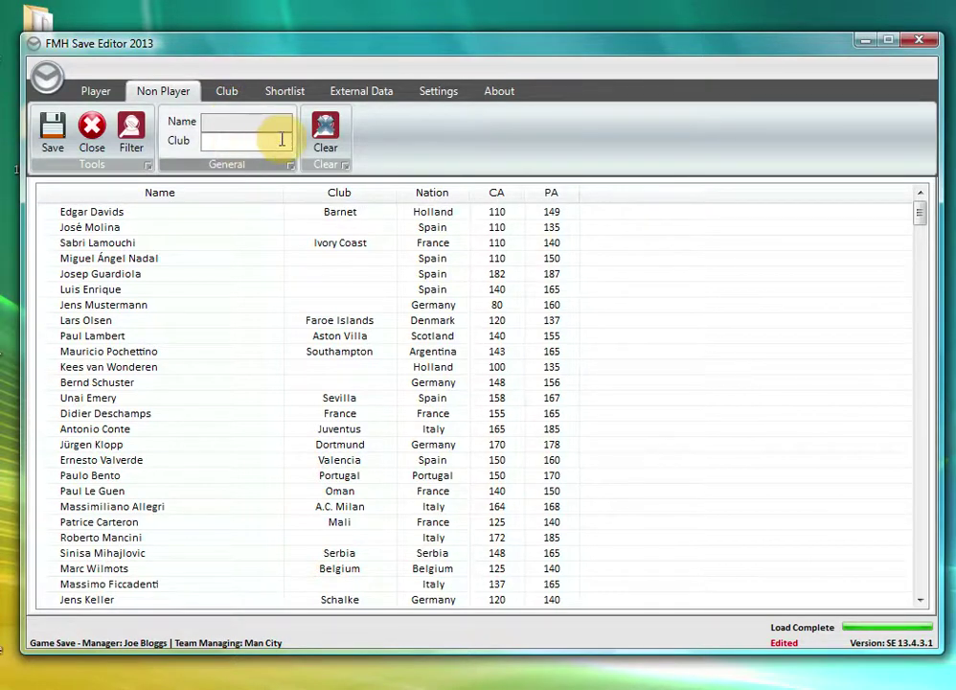
{"action": "left_click", "coordinate": [202, 124]}
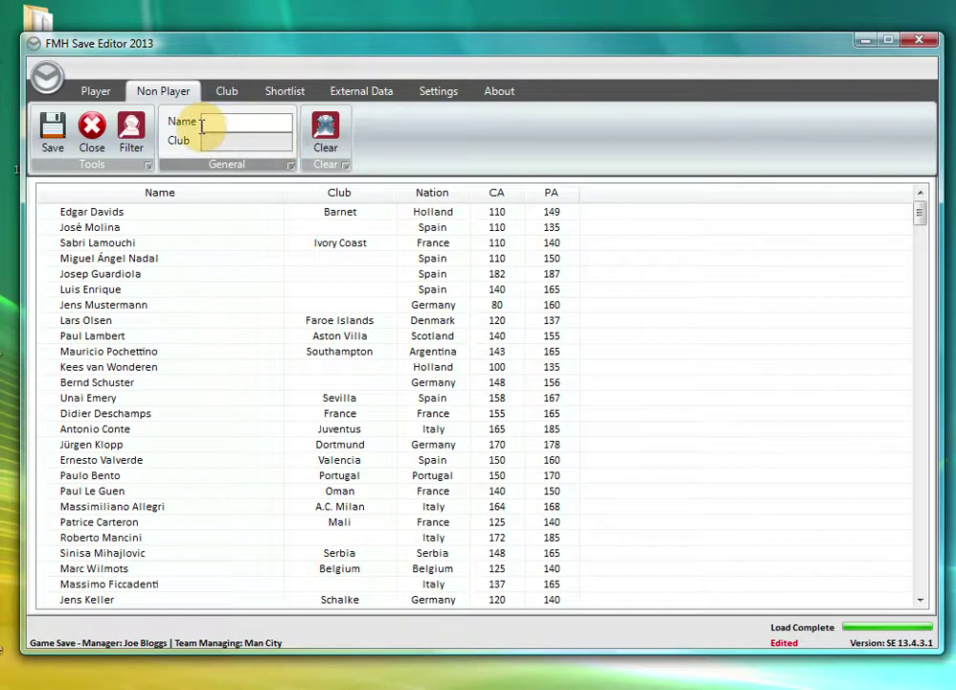
{"action": "left_click", "coordinate": [217, 141]}
{"action": "type", "text": "che"}
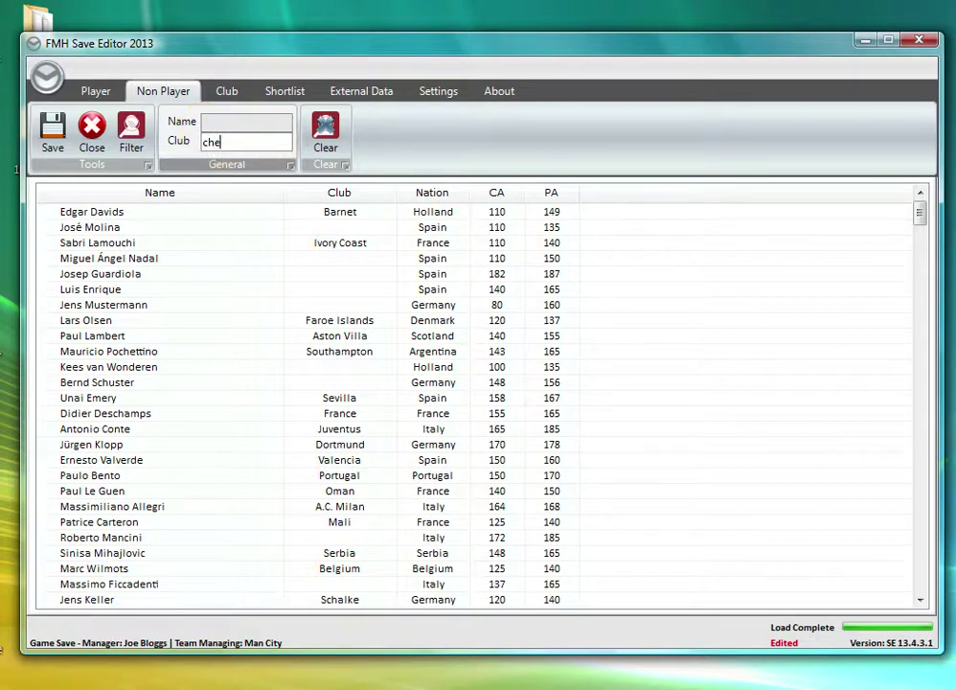
{"action": "type", "text": "l"}
{"action": "left_click", "coordinate": [214, 141]}
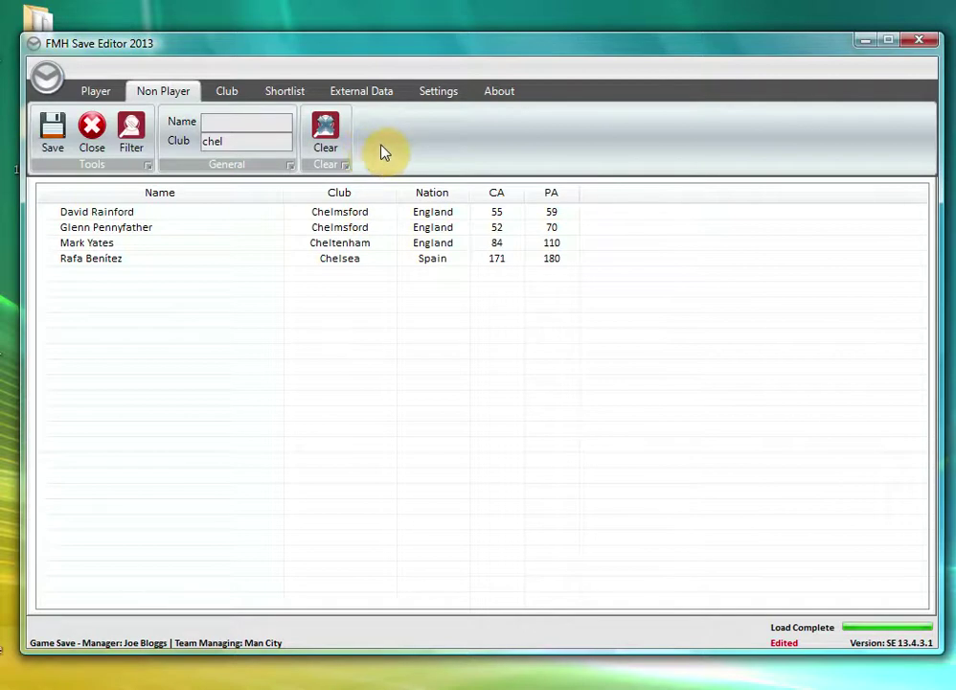
{"action": "left_click", "coordinate": [330, 132]}
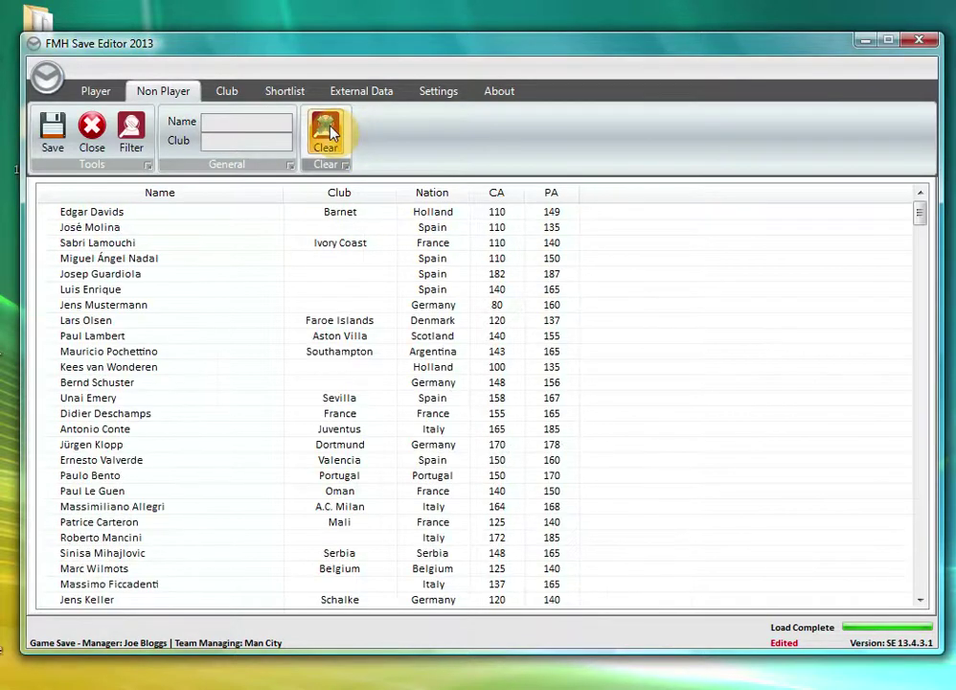
Look through the club list, the shortlist tools and the external data export and import options.
{"action": "left_click", "coordinate": [226, 96]}
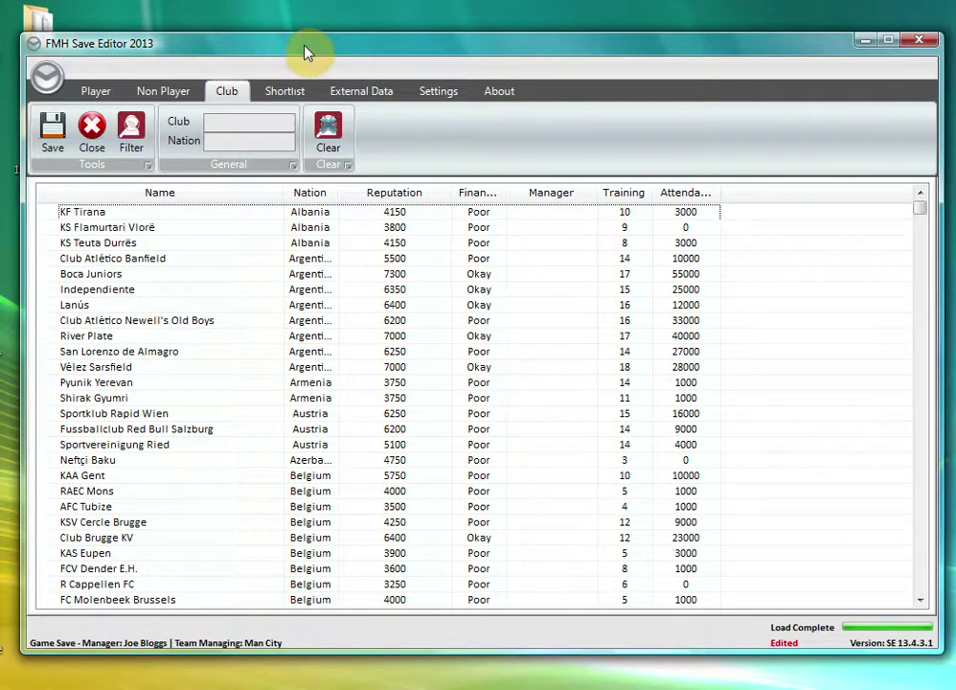
{"action": "left_click", "coordinate": [282, 94]}
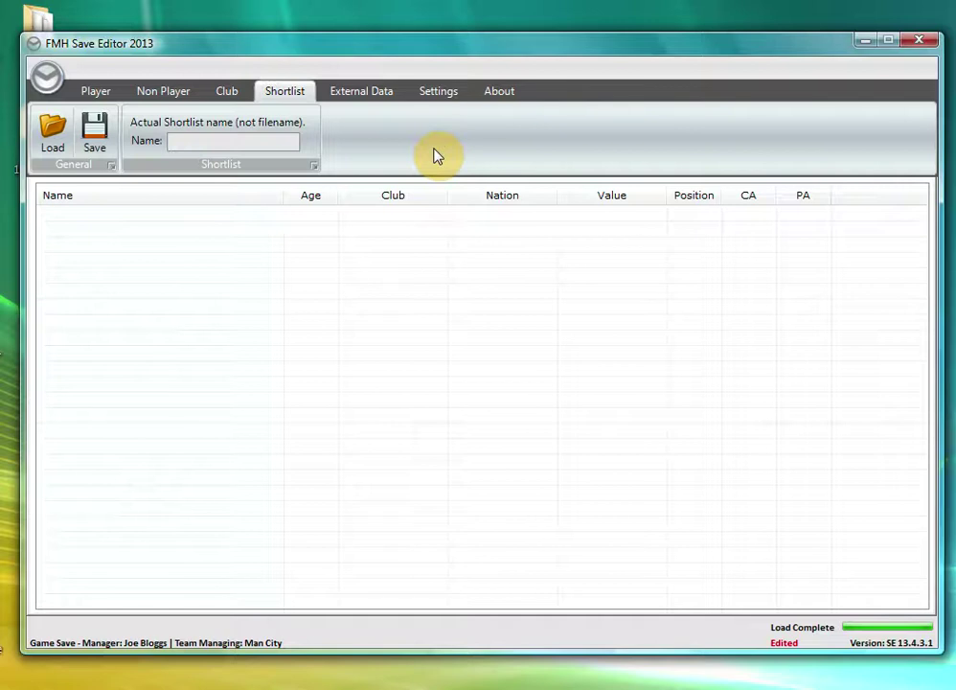
{"action": "left_click", "coordinate": [363, 91]}
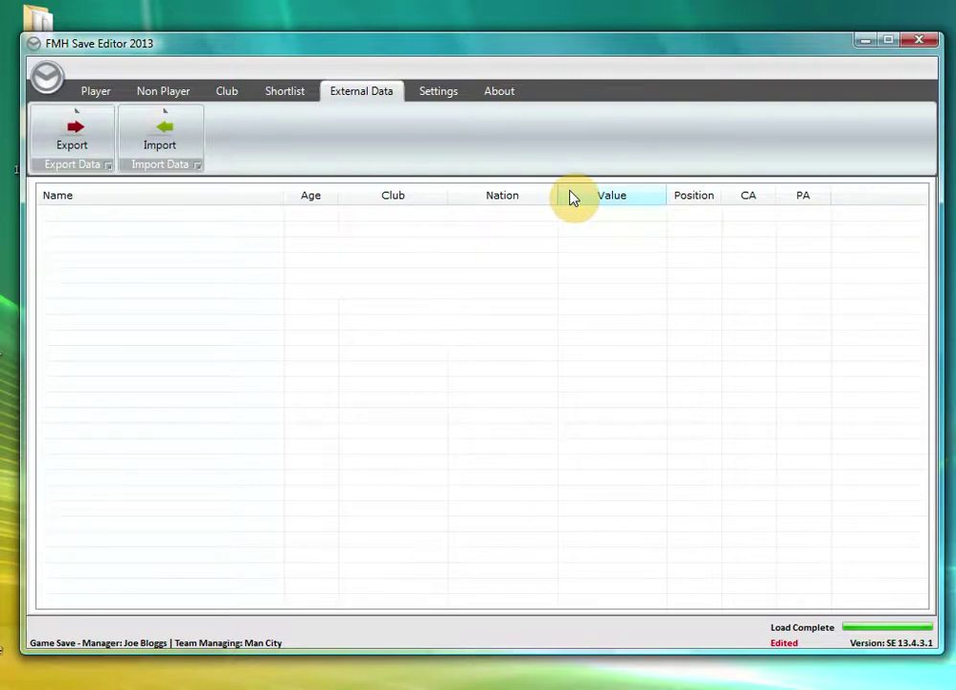
Use the Resize setting, adjust the editor window's height and check how the player list is laid out in it.
{"action": "left_click", "coordinate": [450, 94]}
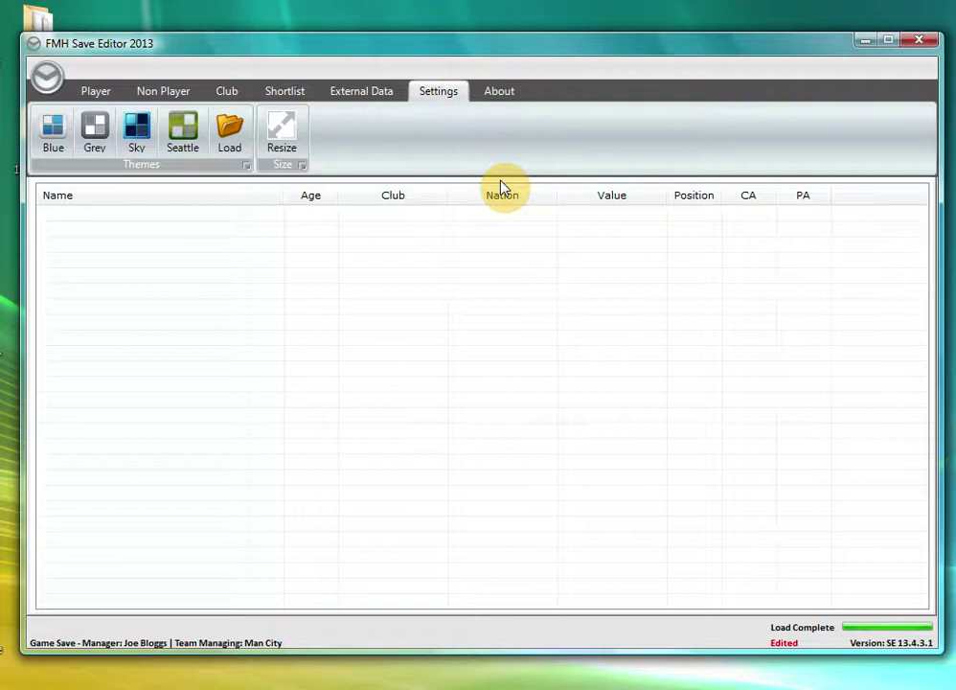
{"action": "left_click", "coordinate": [288, 142]}
{"action": "left_click", "coordinate": [470, 374]}
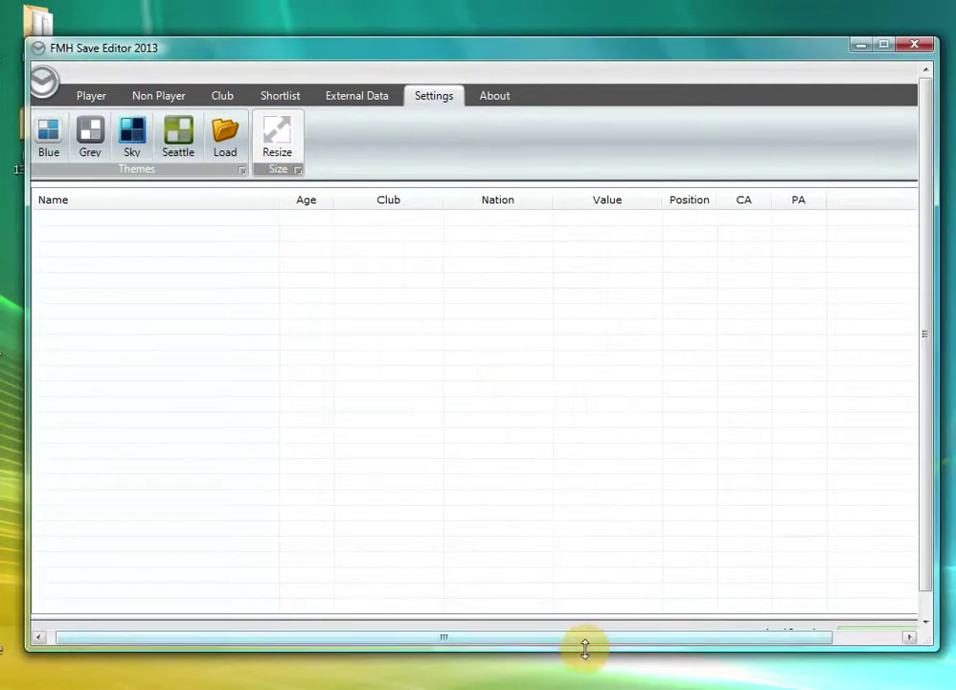
{"action": "mouse_move", "coordinate": [584, 646]}
{"action": "left_mouse_down"}
{"action": "mouse_move", "coordinate": [584, 399]}
{"action": "mouse_move", "coordinate": [584, 623]}
{"action": "mouse_move", "coordinate": [607, 538]}
{"action": "mouse_move", "coordinate": [587, 581]}
{"action": "mouse_move", "coordinate": [587, 653]}
{"action": "left_mouse_up"}
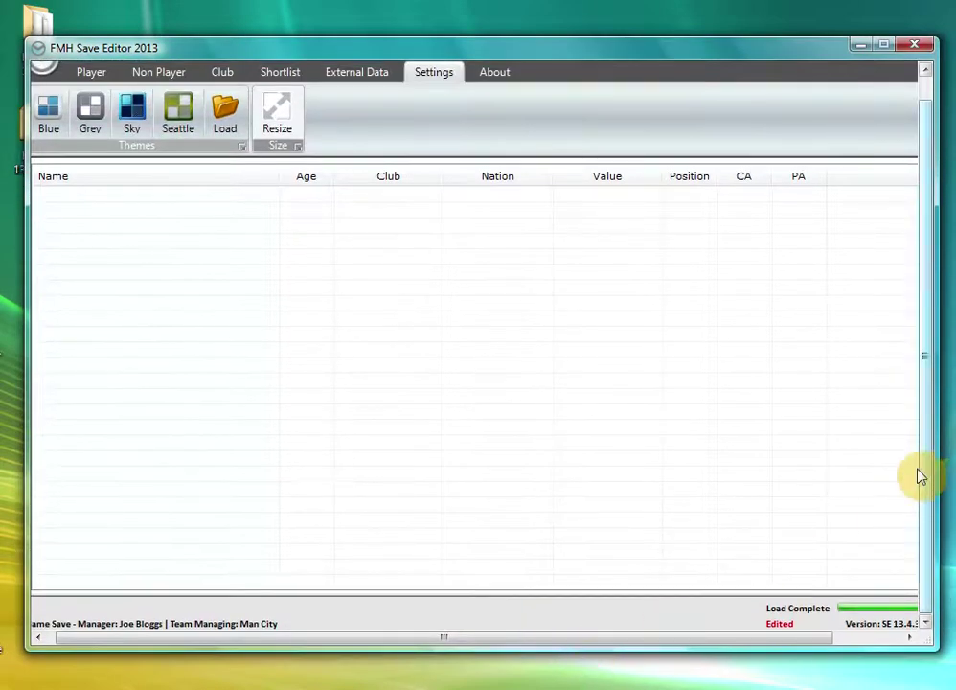
{"action": "left_click", "coordinate": [277, 113]}
{"action": "left_click", "coordinate": [486, 381]}
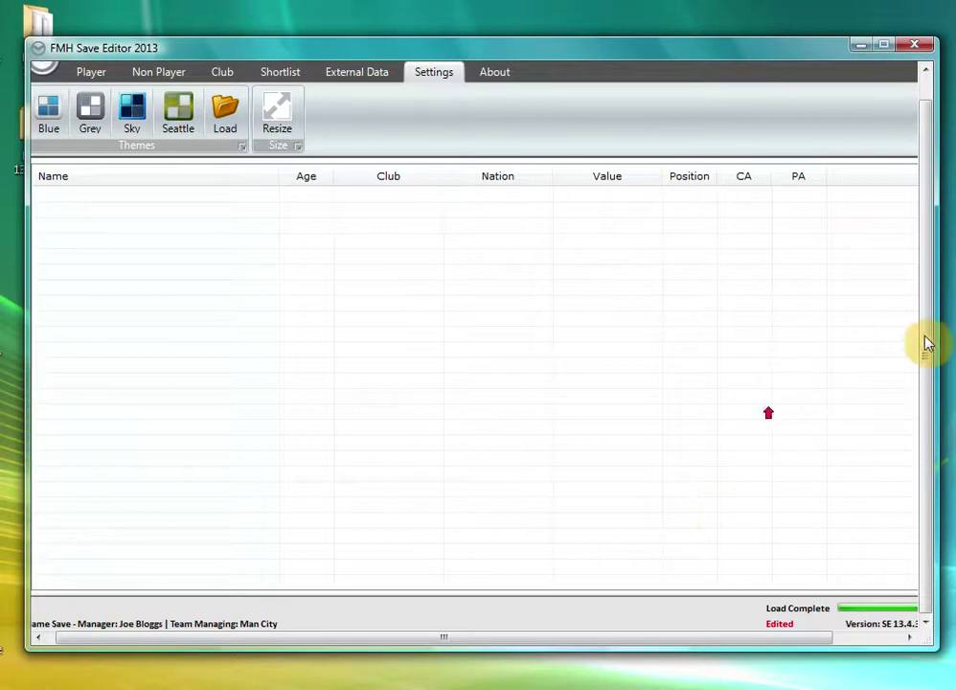
{"action": "left_click_drag", "start_coordinate": [921, 325], "coordinate": [921, 294]}
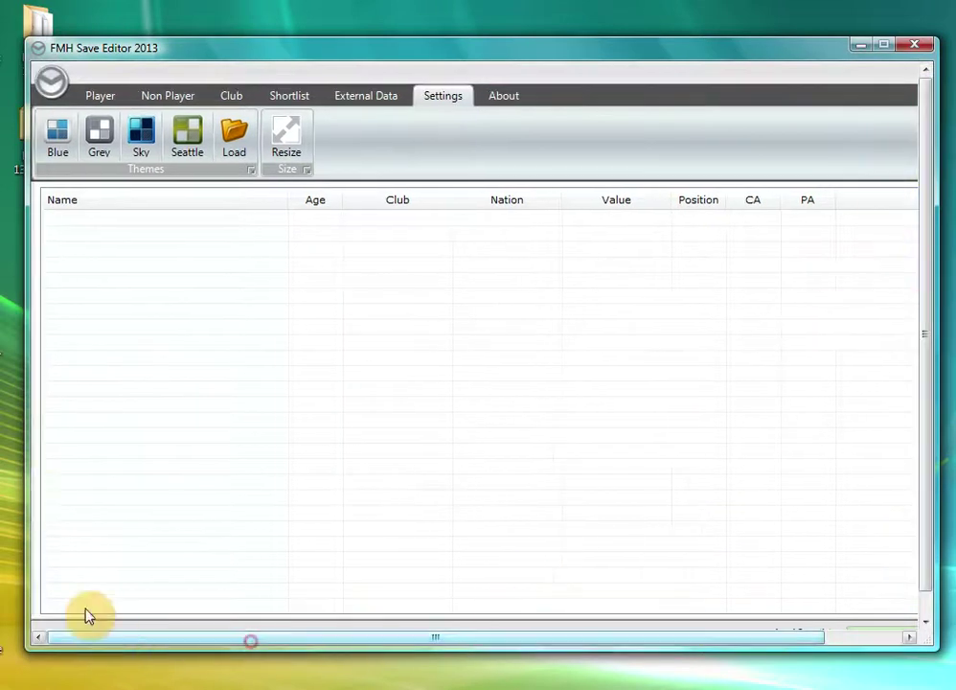
{"action": "left_click", "coordinate": [102, 96]}
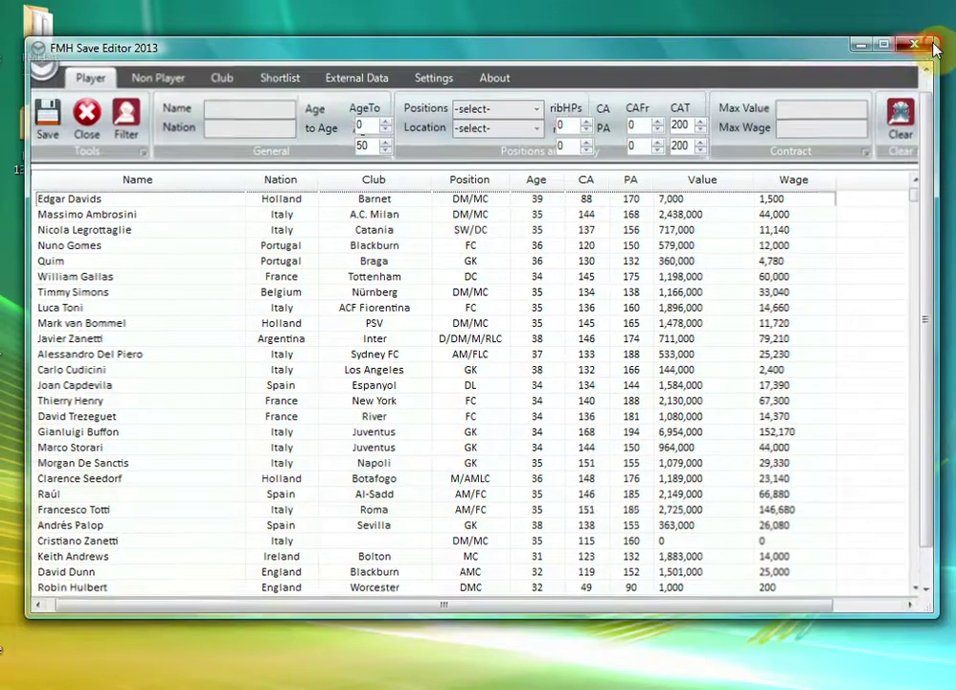
Restart the save editor and load a save game from the 4.3 folder.
{"action": "left_click", "coordinate": [934, 48]}
{"action": "double_click", "coordinate": [391, 234]}
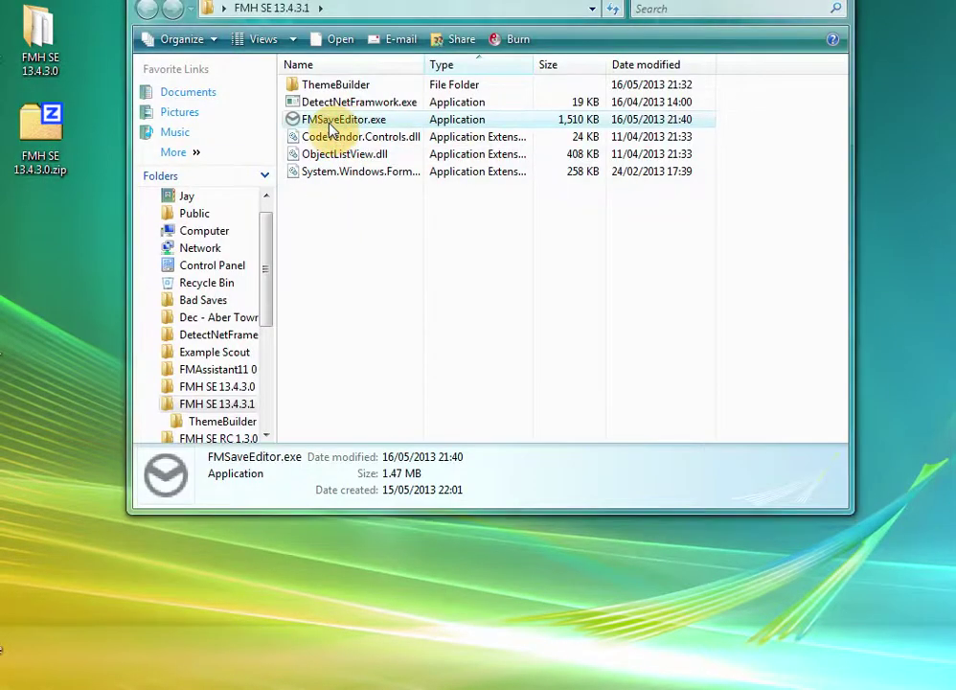
{"action": "double_click", "coordinate": [330, 128]}
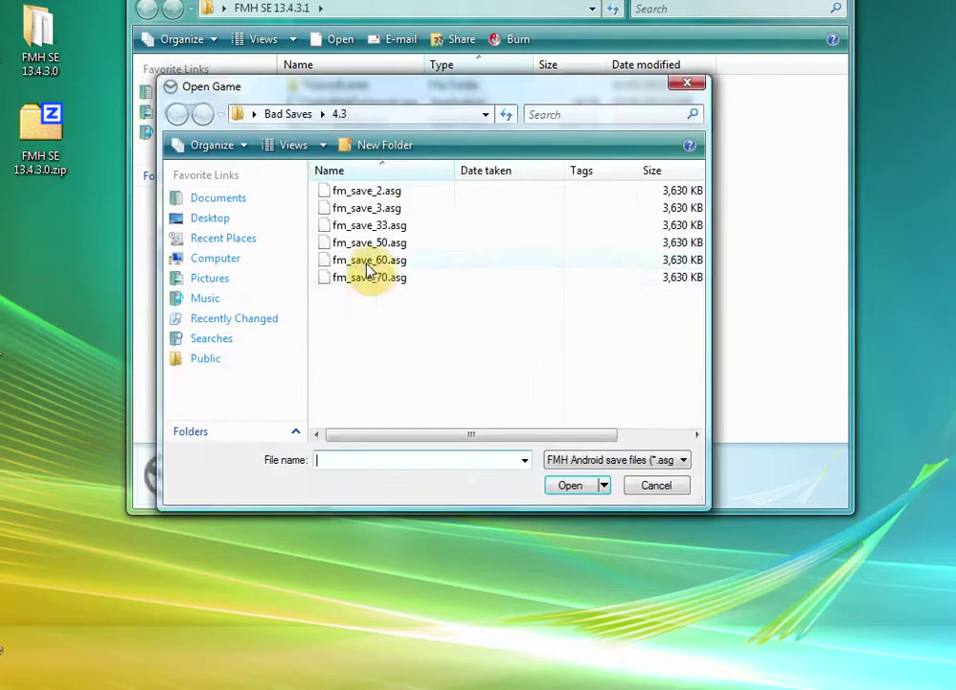
{"action": "double_click", "coordinate": [369, 277]}
{"action": "left_click", "coordinate": [580, 358]}
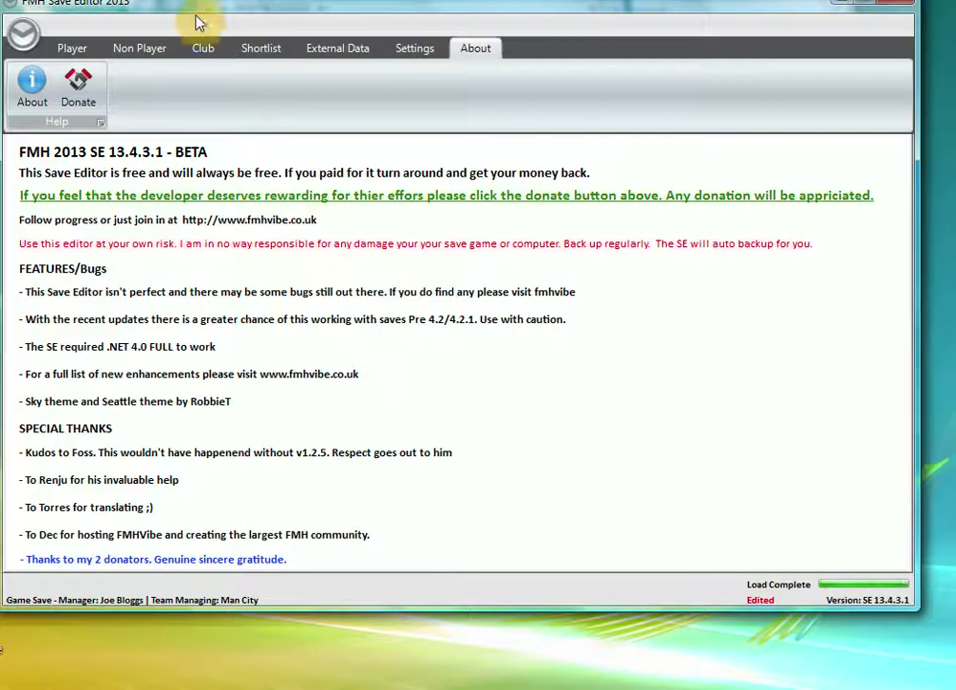
{"action": "left_click_drag", "start_coordinate": [192, 10], "coordinate": [203, 82]}
{"action": "left_click", "coordinate": [84, 123]}
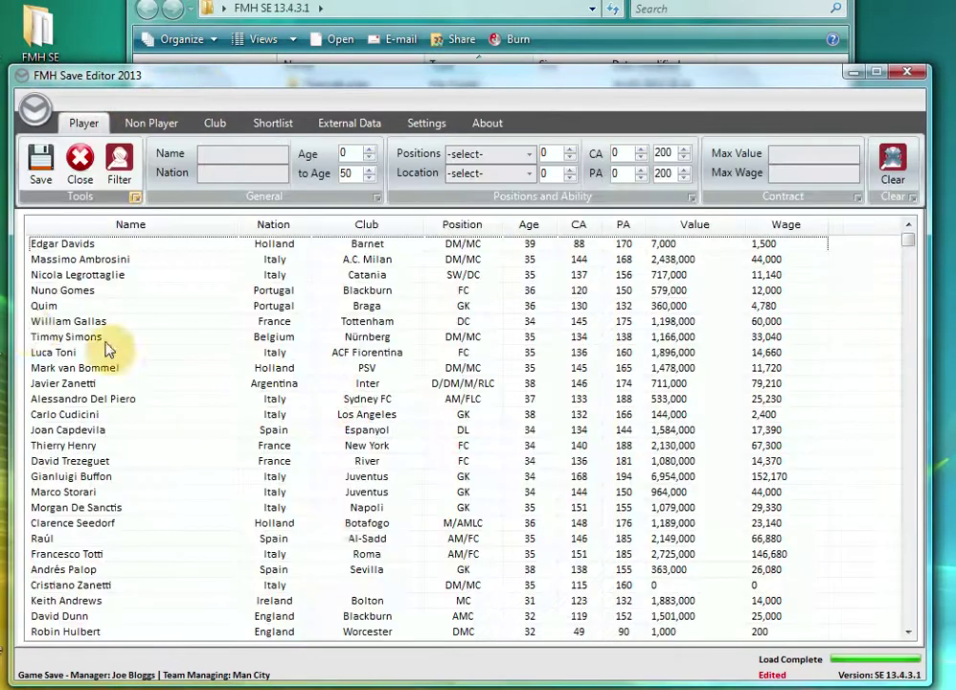
{"action": "left_click", "coordinate": [69, 447]}
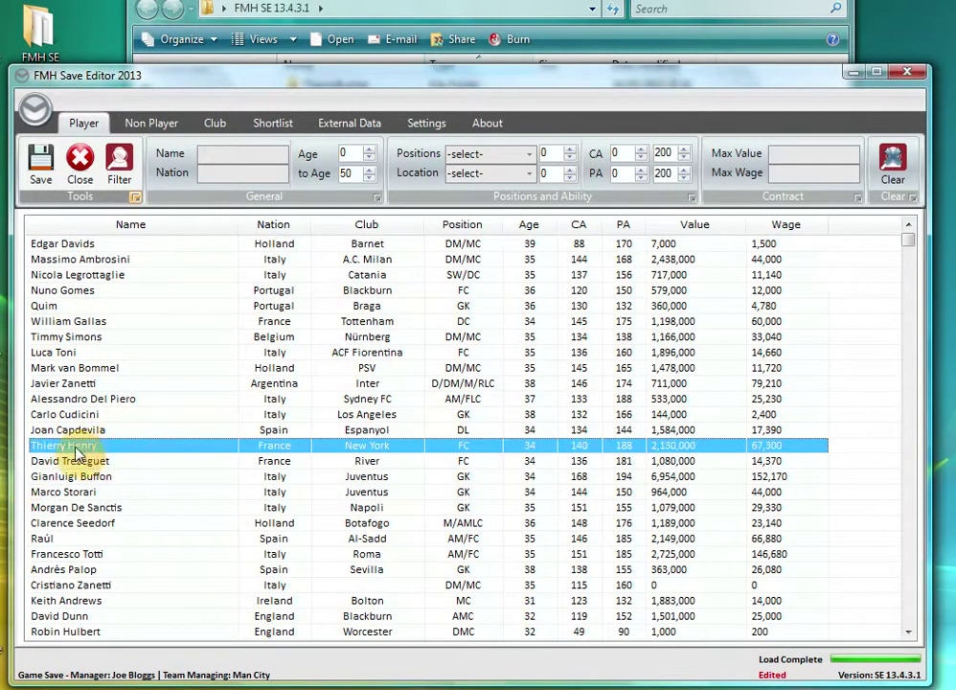
{"action": "double_click", "coordinate": [75, 449]}
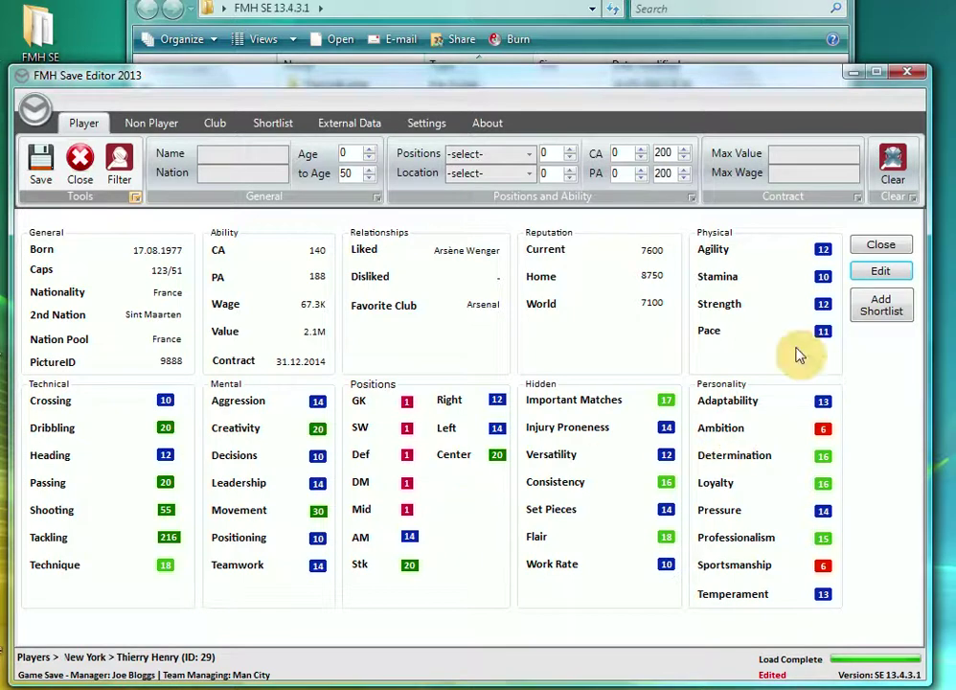
{"action": "left_click", "coordinate": [882, 306]}
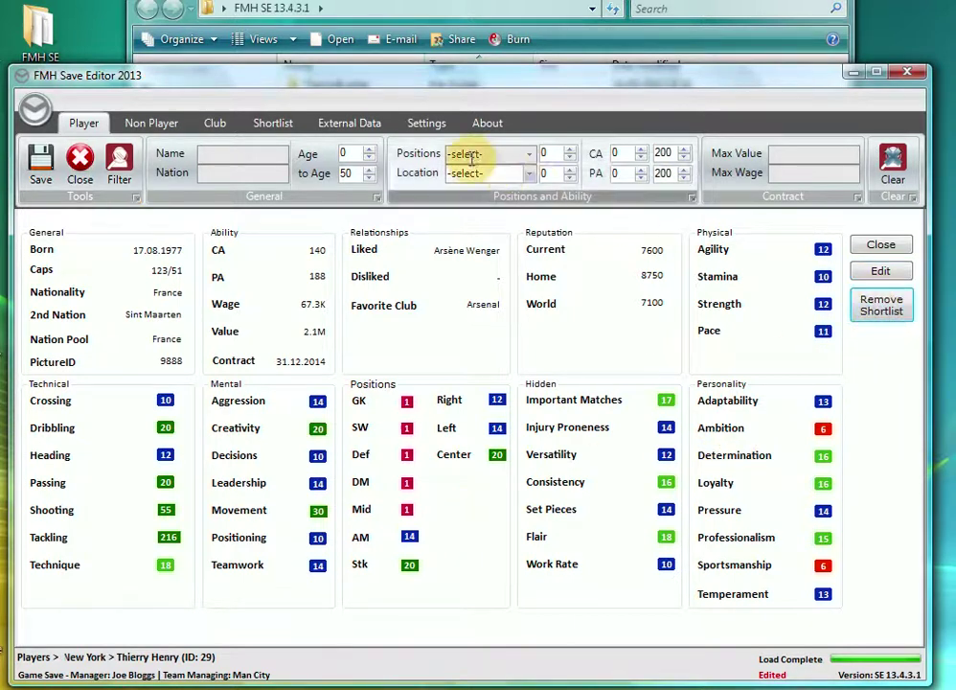
{"action": "left_click", "coordinate": [275, 125]}
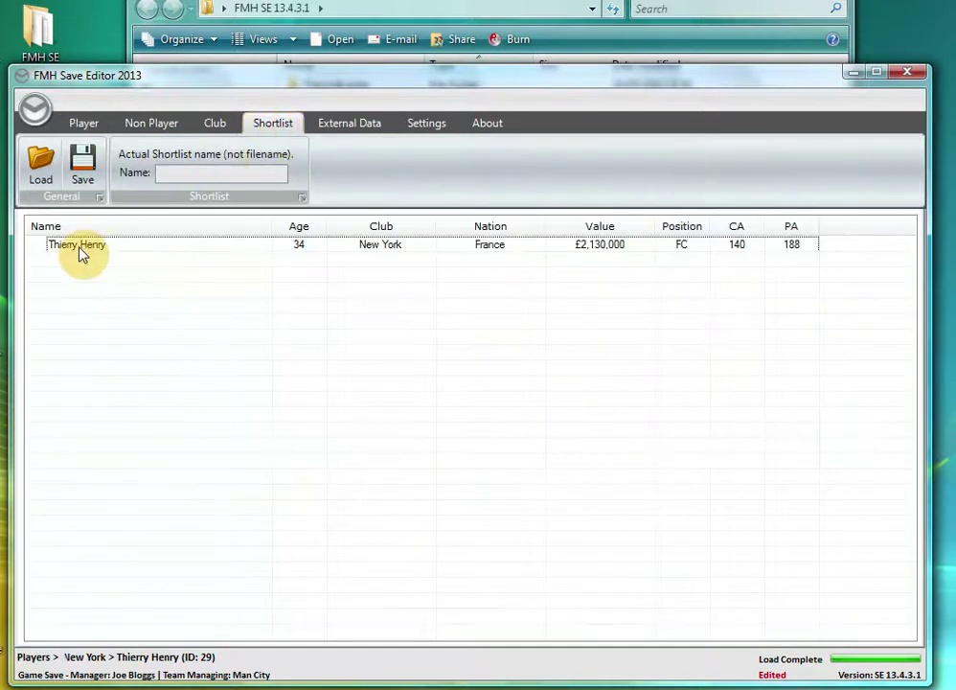
{"action": "left_click", "coordinate": [83, 124]}
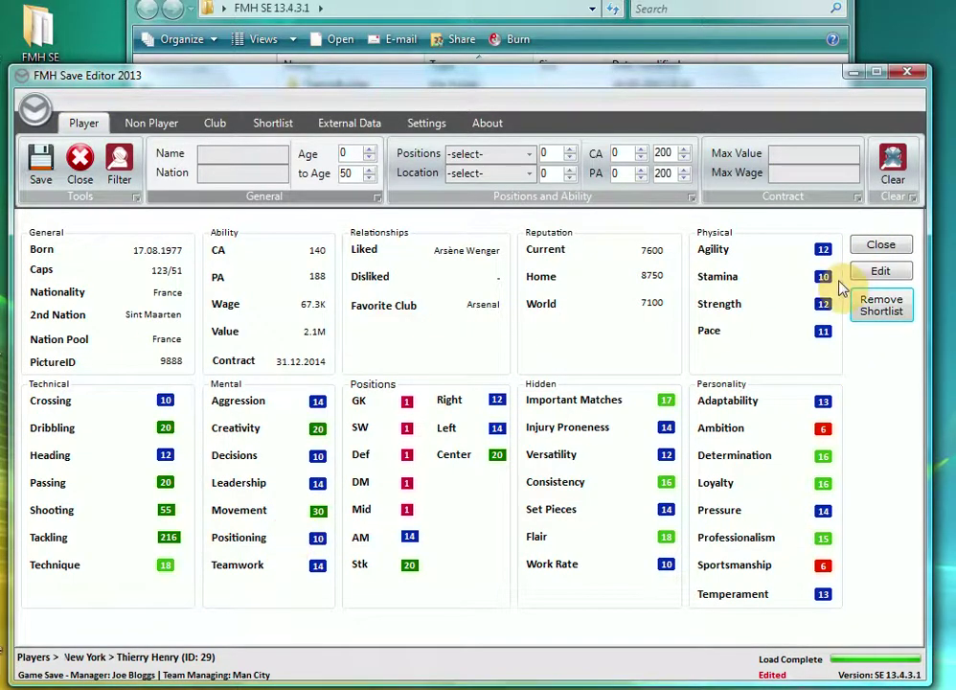
Open Thierry Henry's values for editing and replace the year in his birth date.
{"action": "left_click", "coordinate": [894, 277]}
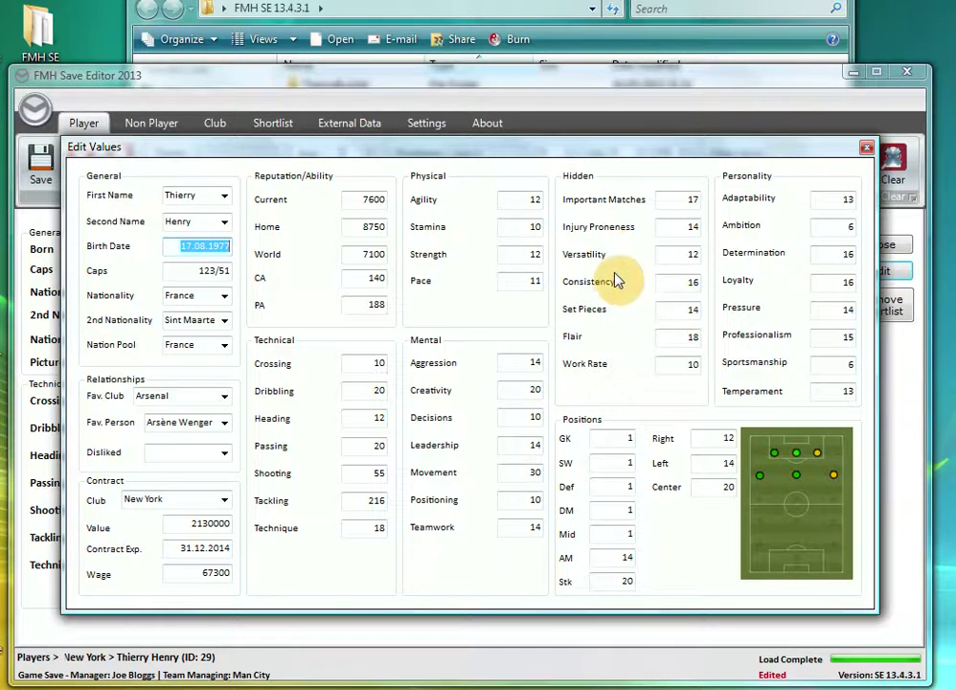
{"action": "left_click", "coordinate": [212, 247]}
{"action": "left_click_drag", "start_coordinate": [221, 246], "coordinate": [255, 259]}
{"action": "type", "text": "88"}
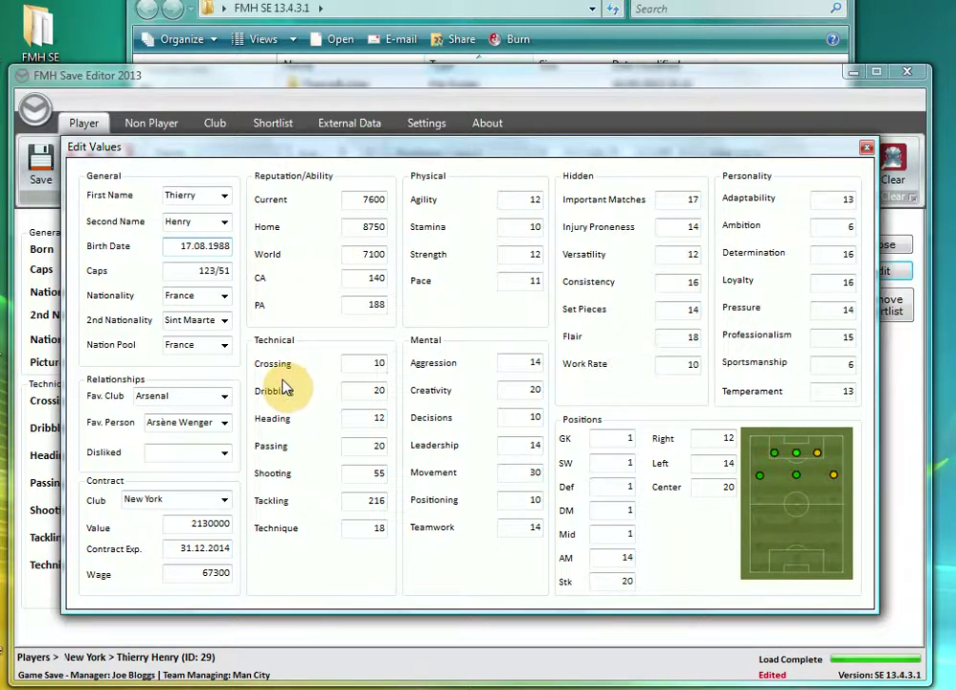
Change Thierry Henry's club to Arsenal and set his CA to 165.
{"action": "left_click", "coordinate": [225, 504]}
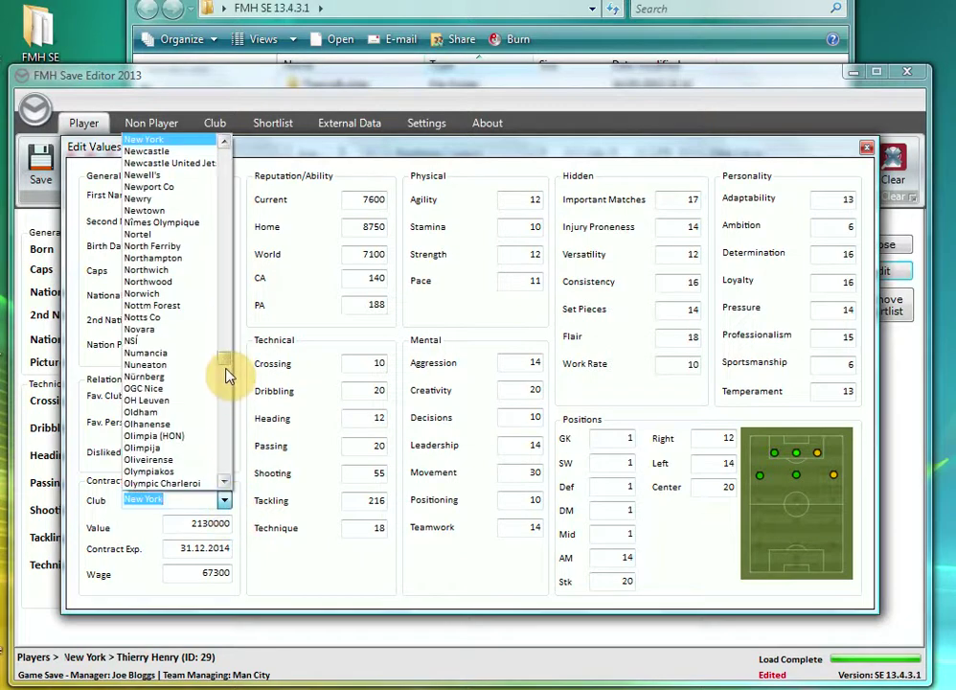
{"action": "left_click_drag", "start_coordinate": [224, 374], "coordinate": [228, 176]}
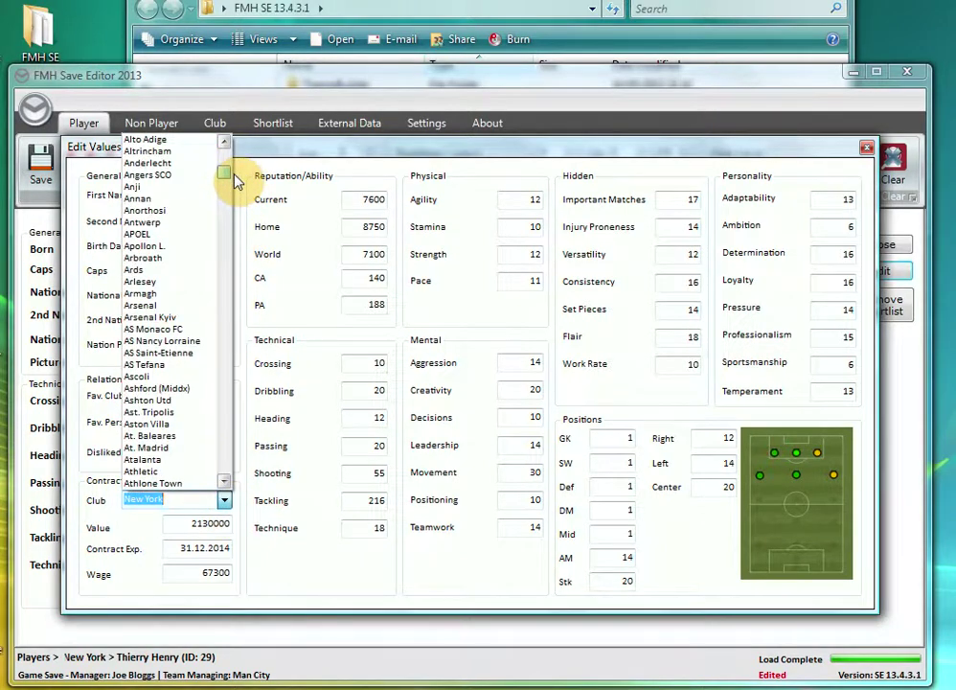
{"action": "left_click", "coordinate": [172, 317]}
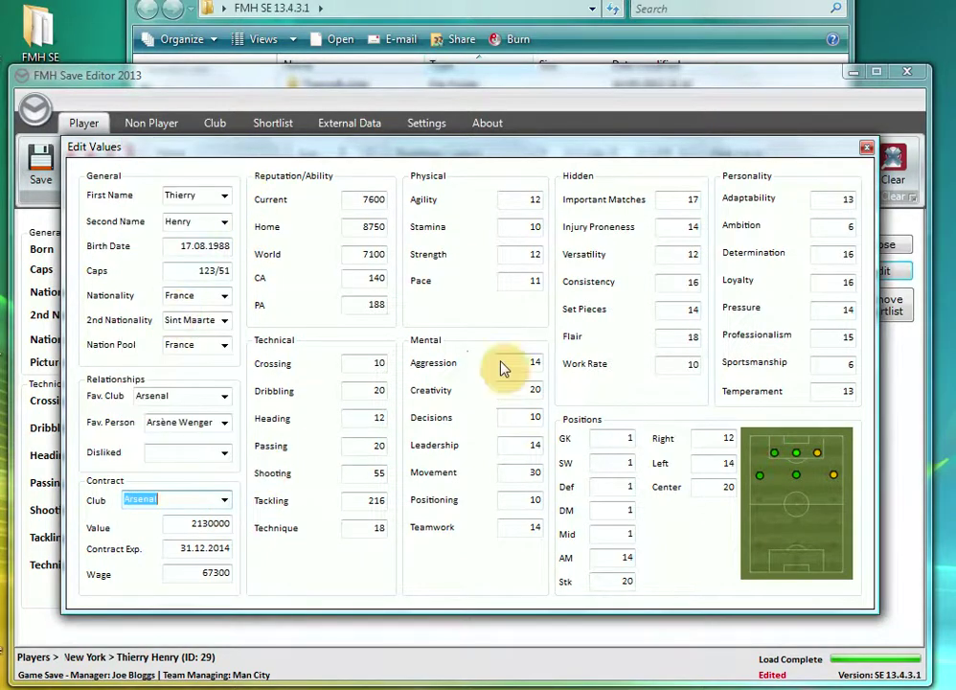
{"action": "double_click", "coordinate": [370, 281]}
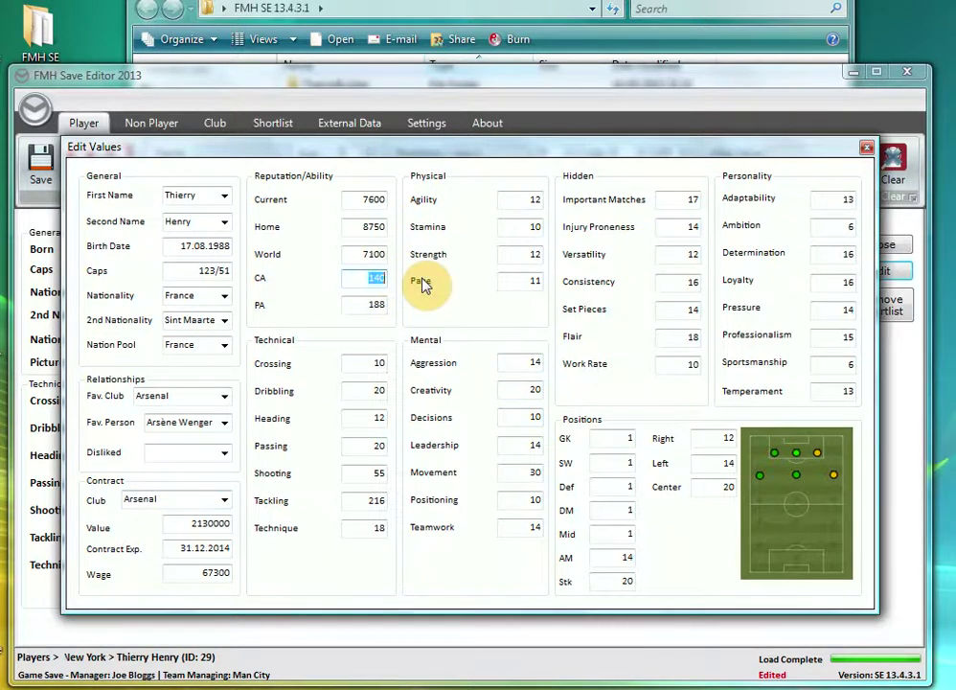
{"action": "type", "text": "165"}
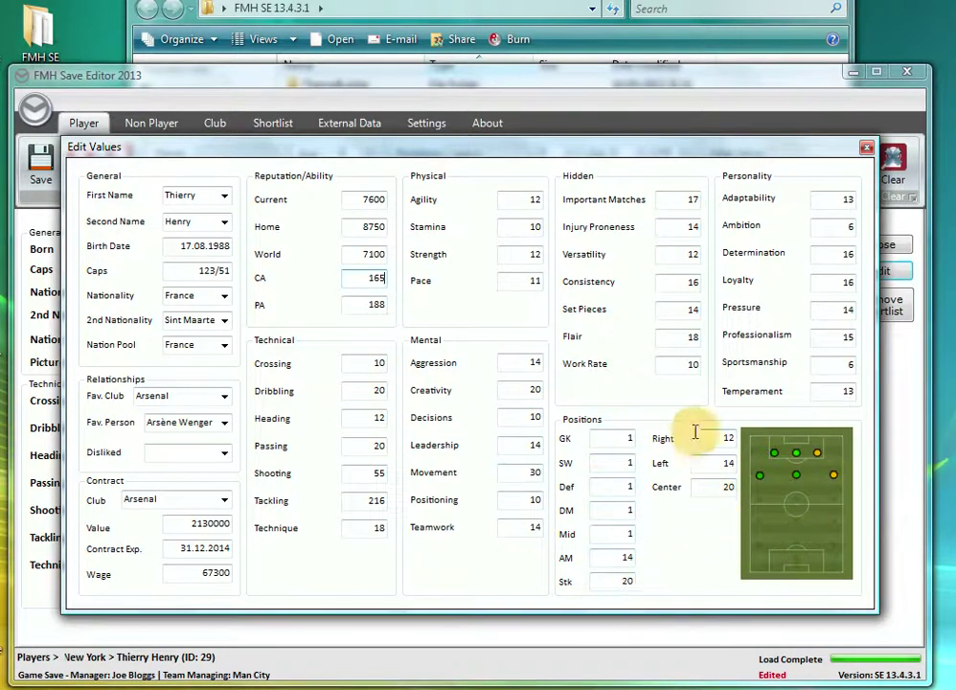
Set Thierry Henry's Left and Right position ratings to 20, apply the edits and return to the player list.
{"action": "double_click", "coordinate": [711, 462]}
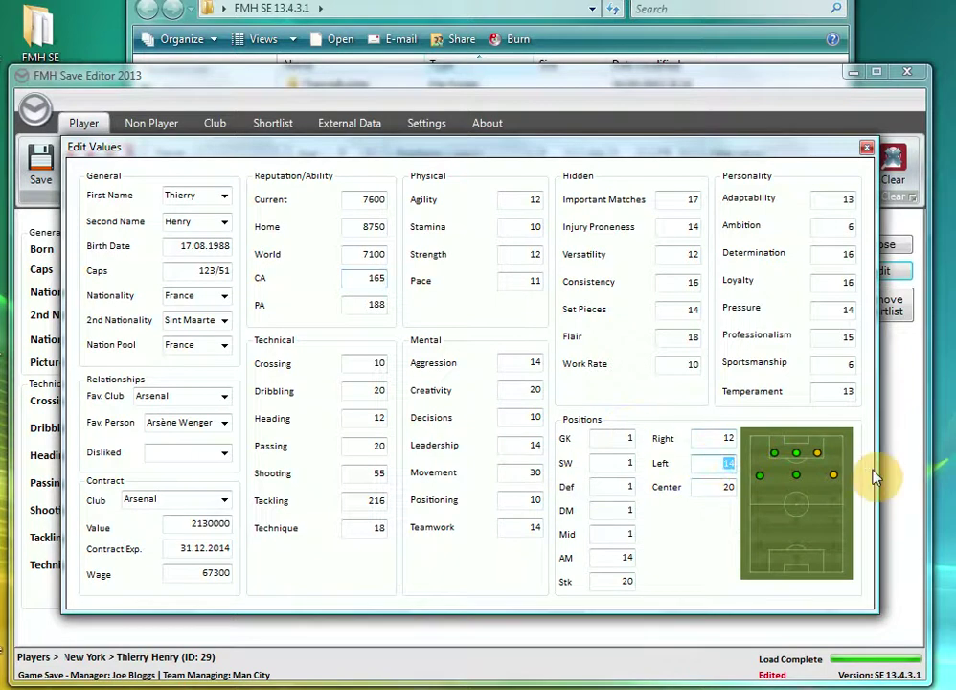
{"action": "type", "text": "20"}
{"action": "left_click", "coordinate": [712, 442]}
{"action": "double_click", "coordinate": [706, 438]}
{"action": "type", "text": "20"}
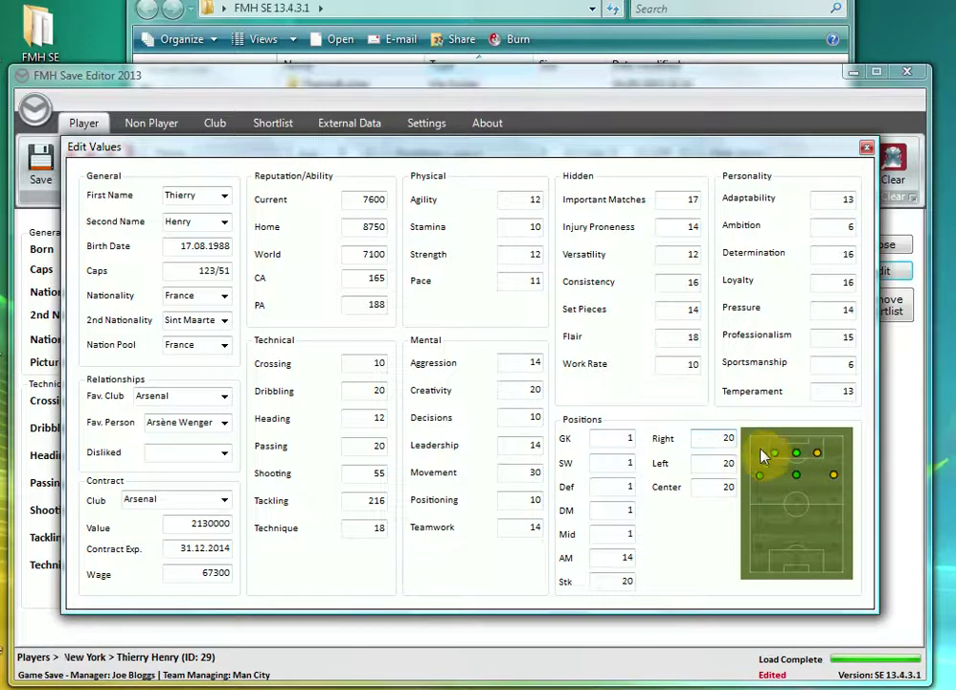
{"action": "left_click", "coordinate": [710, 462]}
{"action": "left_click", "coordinate": [710, 488]}
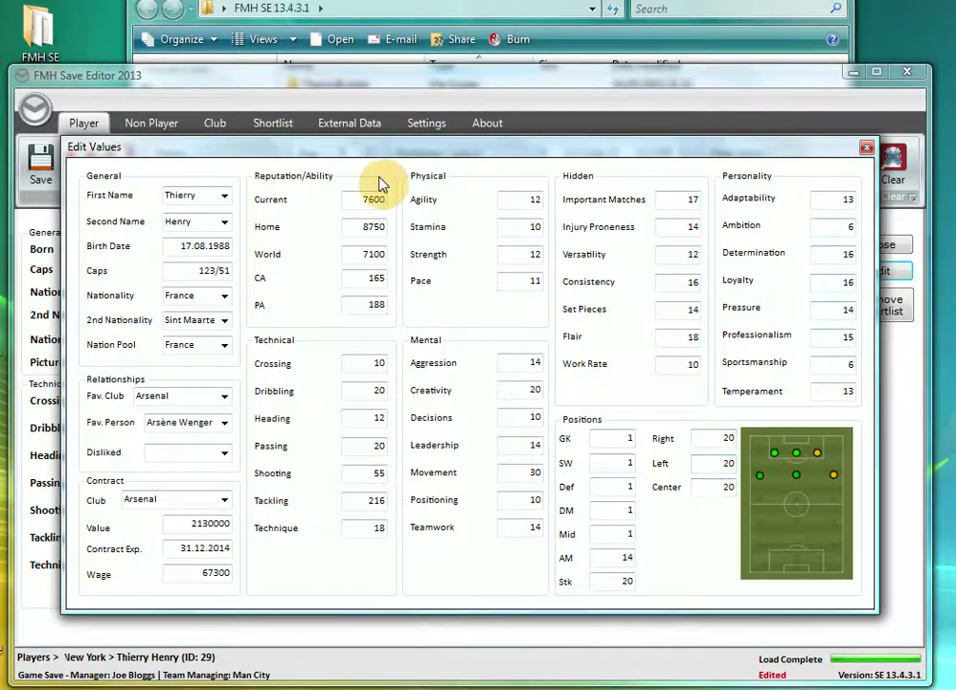
{"action": "left_click", "coordinate": [866, 149]}
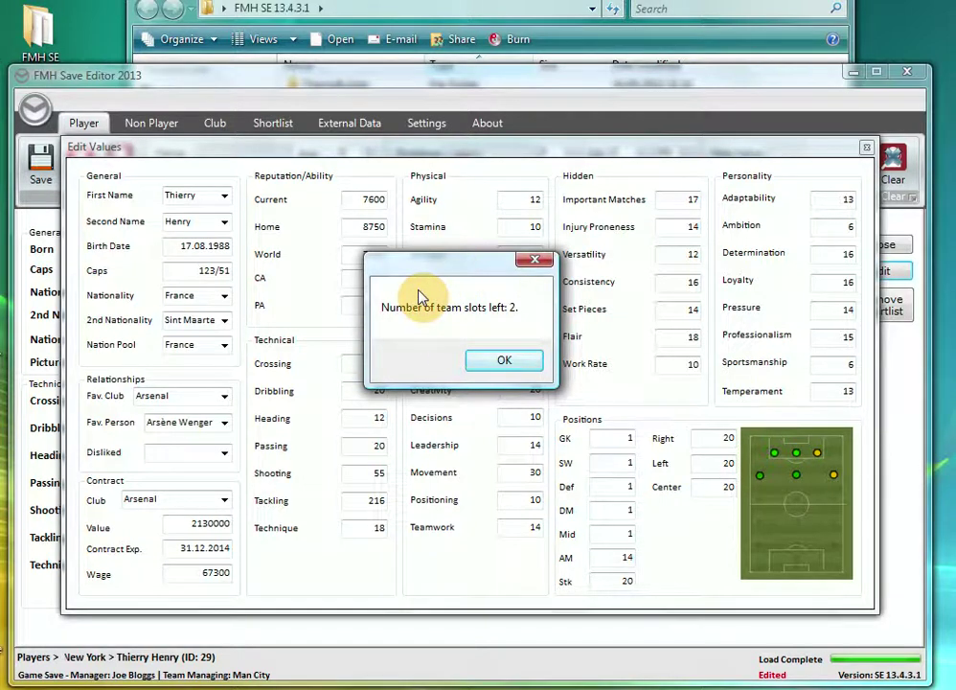
{"action": "left_click", "coordinate": [496, 371]}
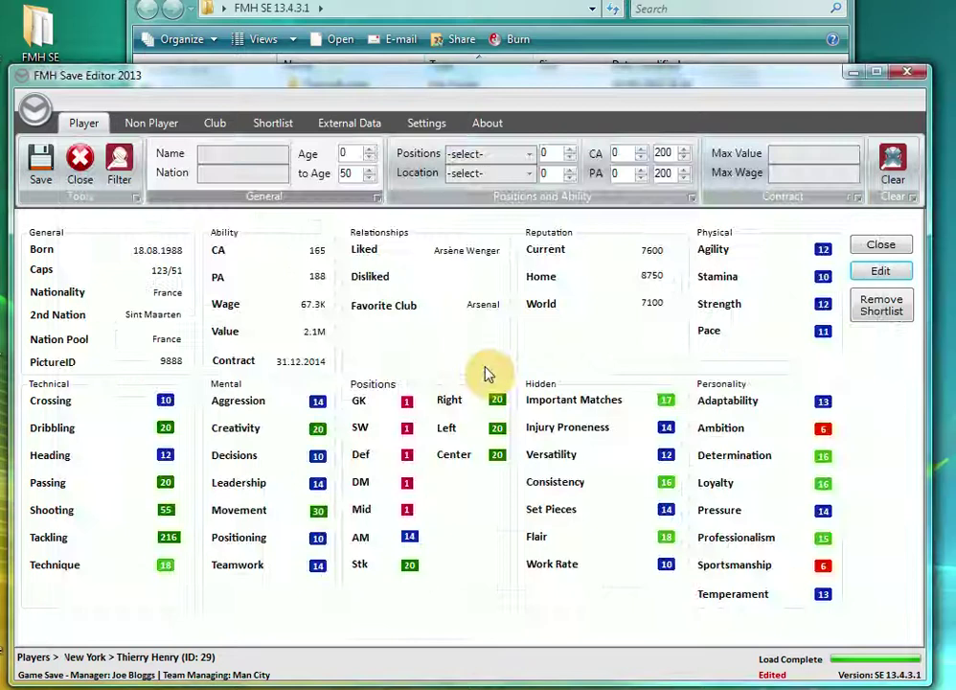
{"action": "left_click", "coordinate": [881, 245]}
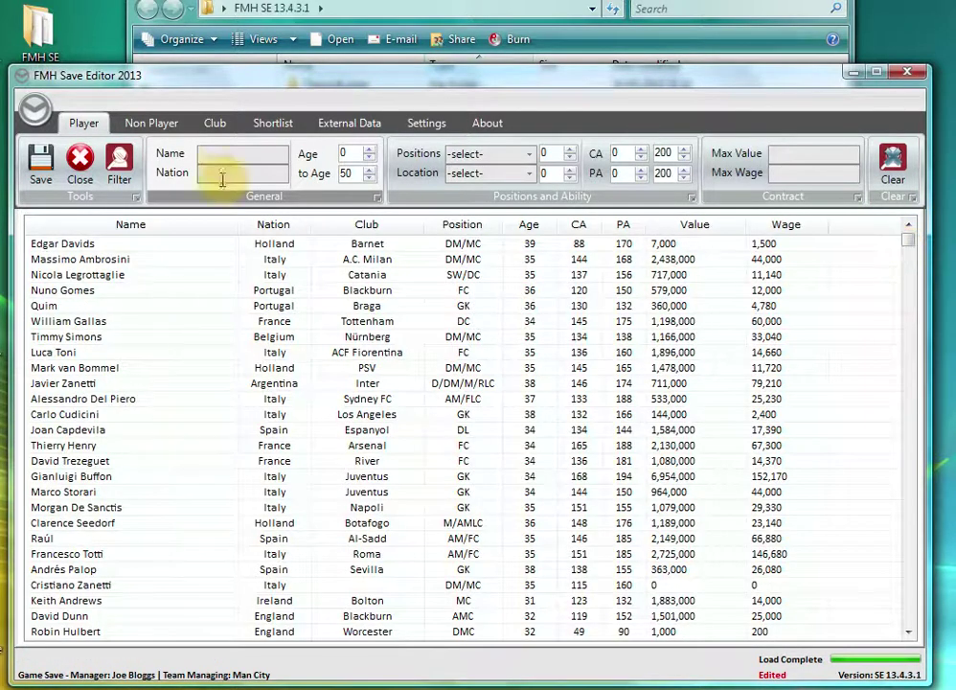
Filter the players by the name cesc, open Cesc Fàbregas's profile and add him to the shortlist.
{"action": "left_click", "coordinate": [216, 156]}
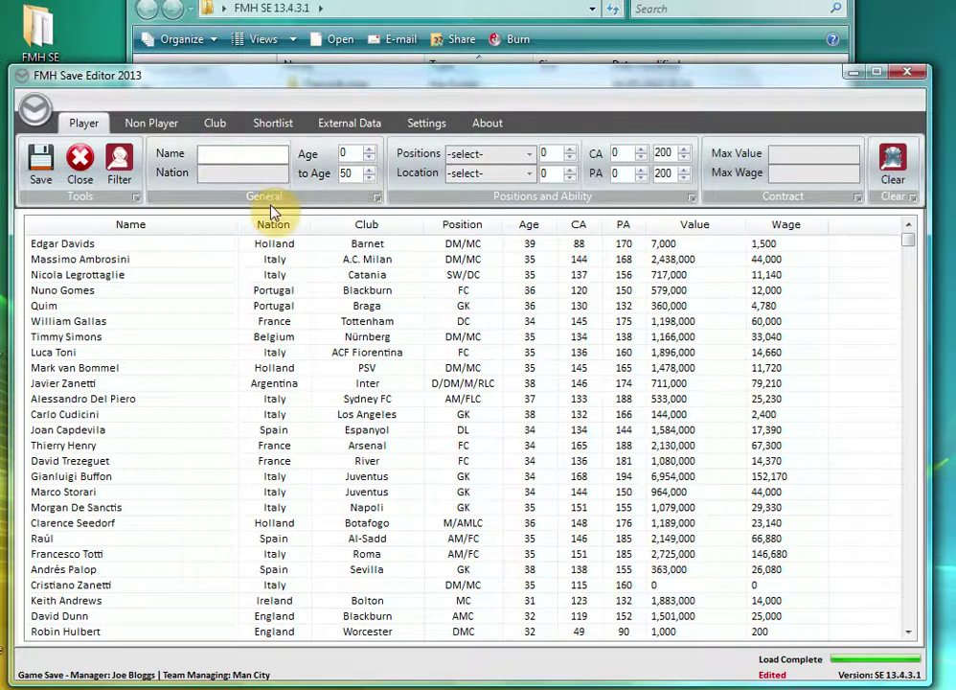
{"action": "type", "text": "cesc"}
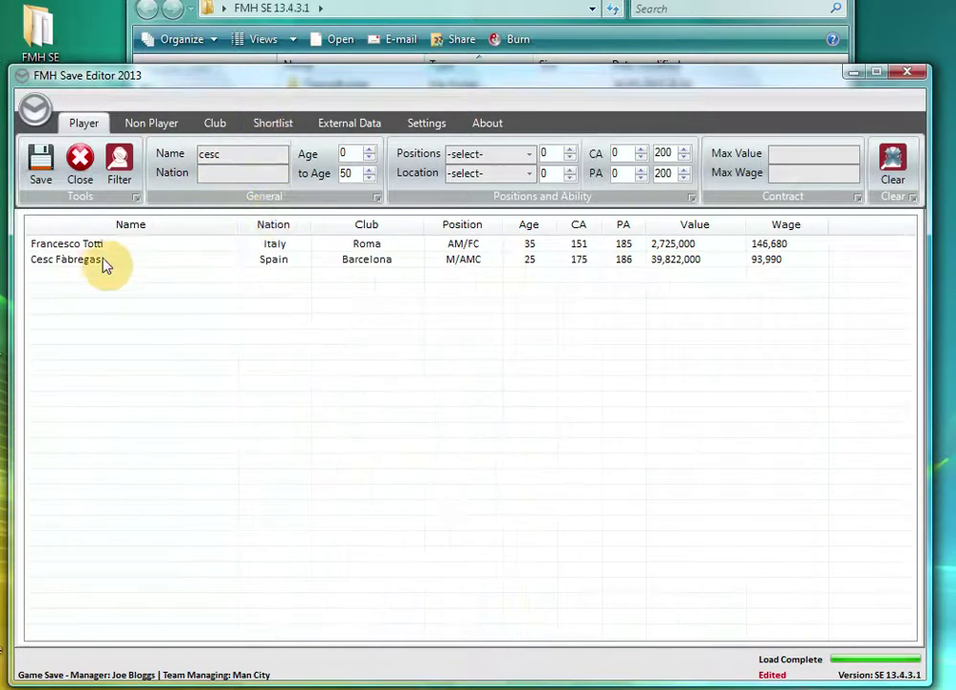
{"action": "double_click", "coordinate": [96, 273]}
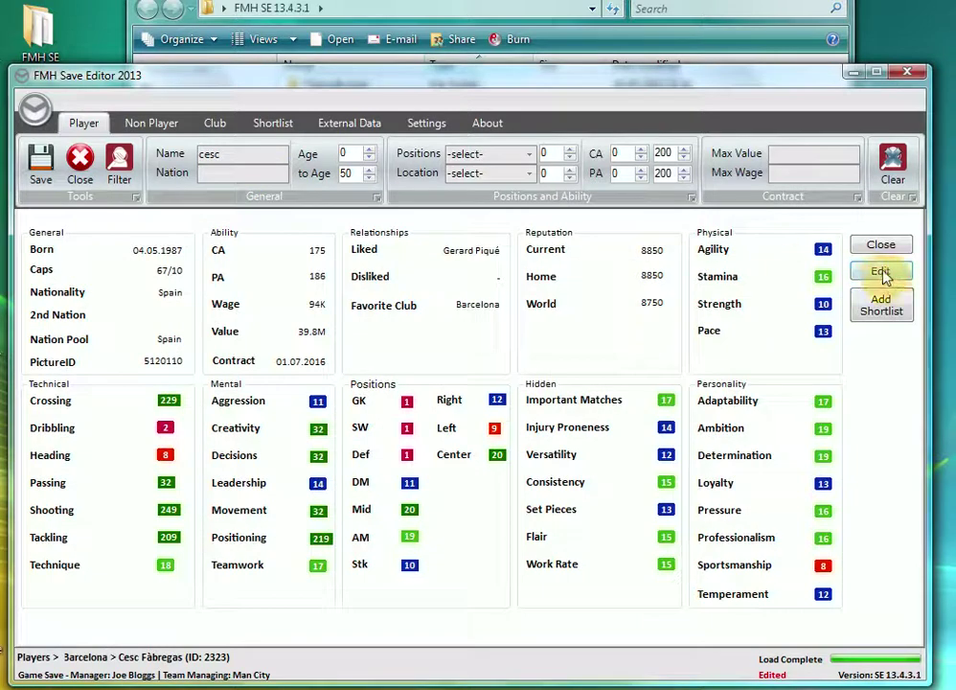
{"action": "left_click", "coordinate": [881, 299]}
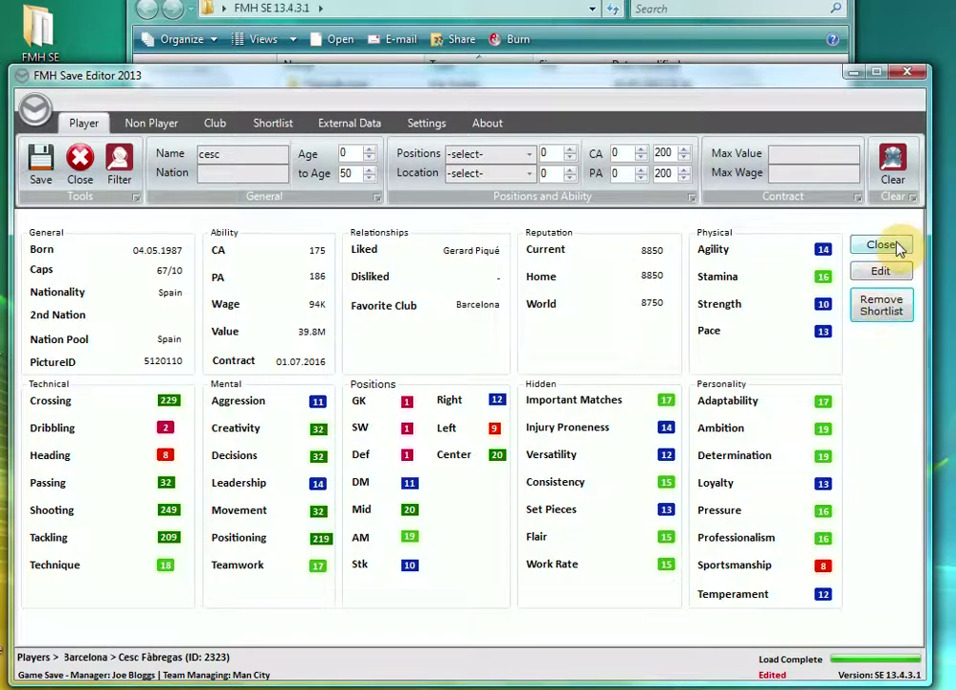
Open Cesc Fàbregas's values for editing and bring up the list of clubs for his contract.
{"action": "left_click", "coordinate": [881, 271]}
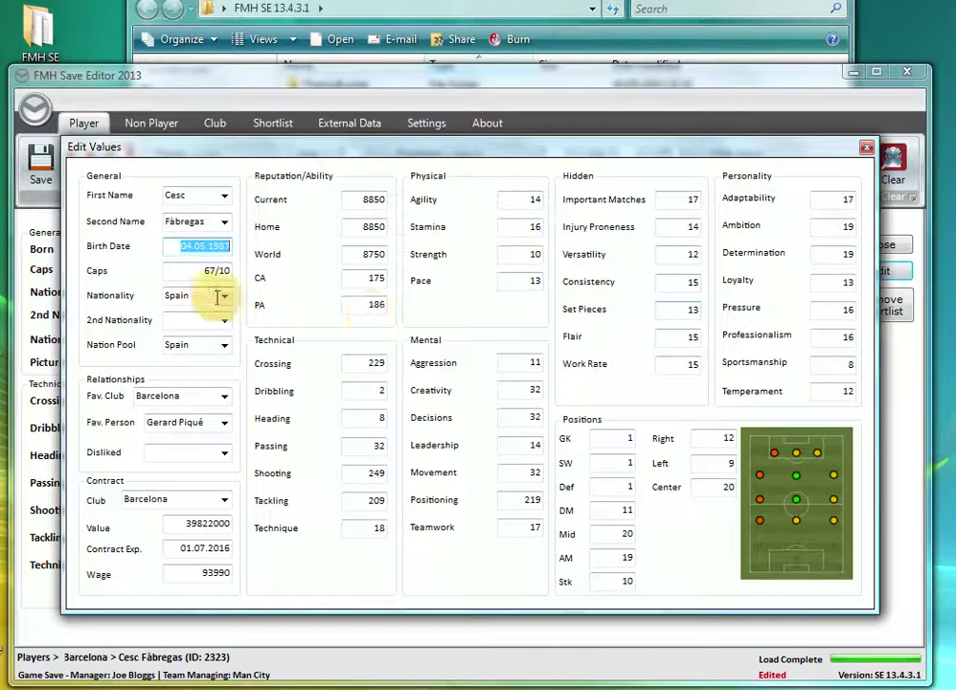
{"action": "left_click", "coordinate": [224, 499]}
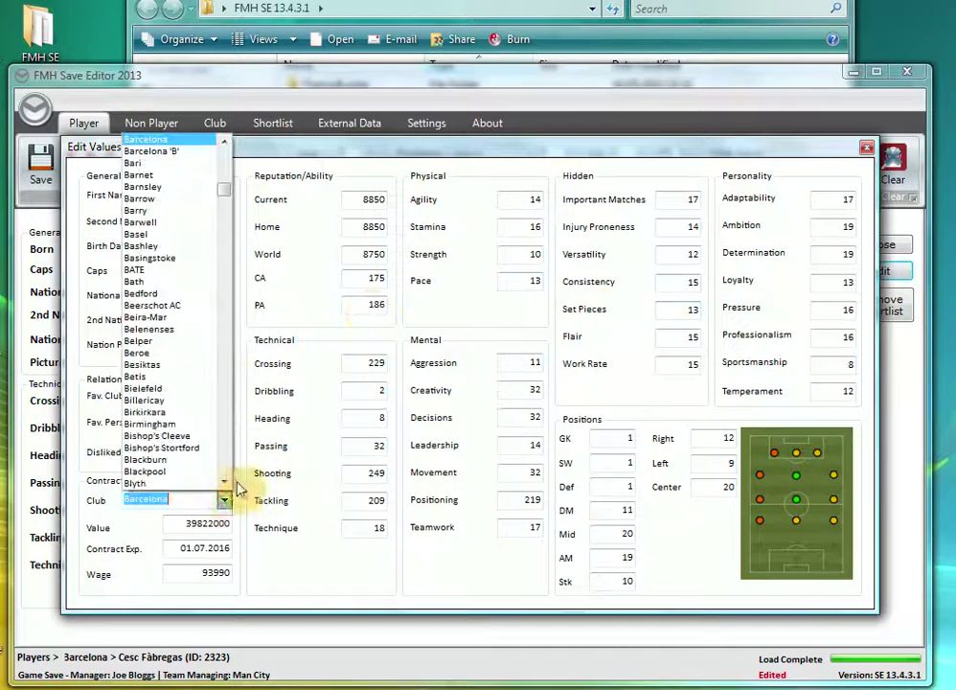